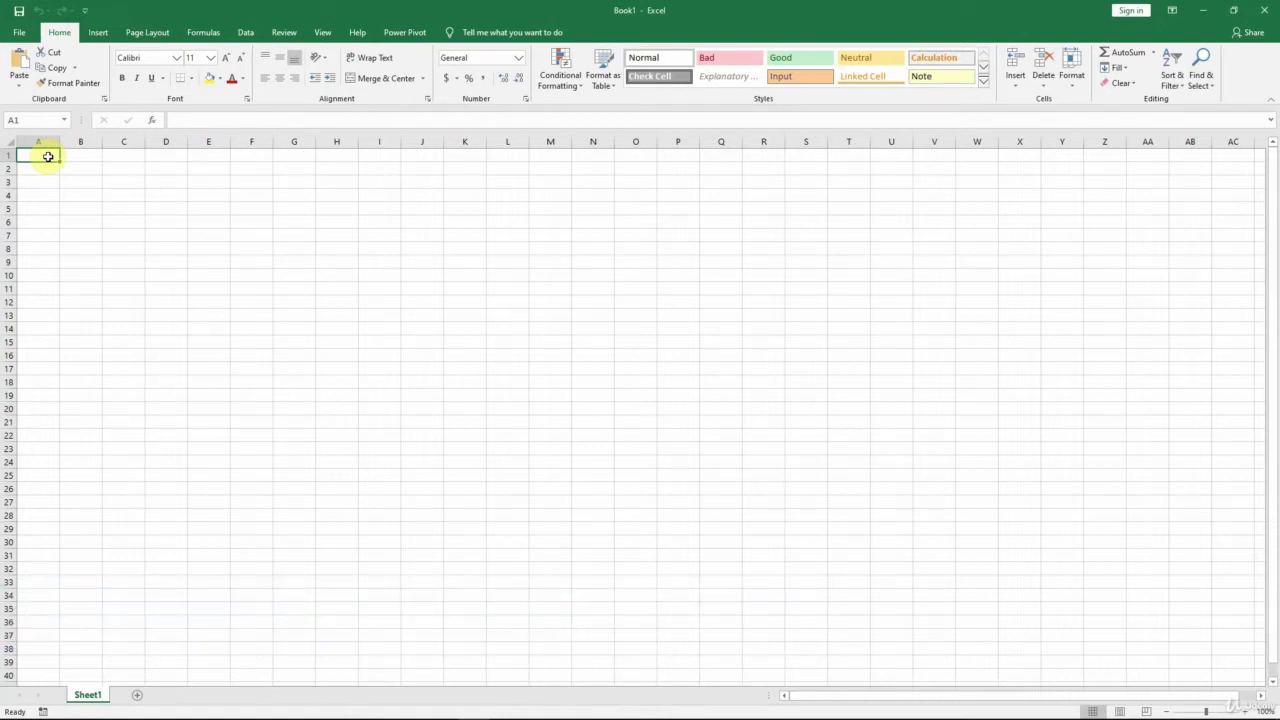
# Fill A1:A10 downwards with apple, banana, orange, banana, apple, pineapple, melon, apple, banana and orange.
pyautogui.write('apple banana orange banana apple ')
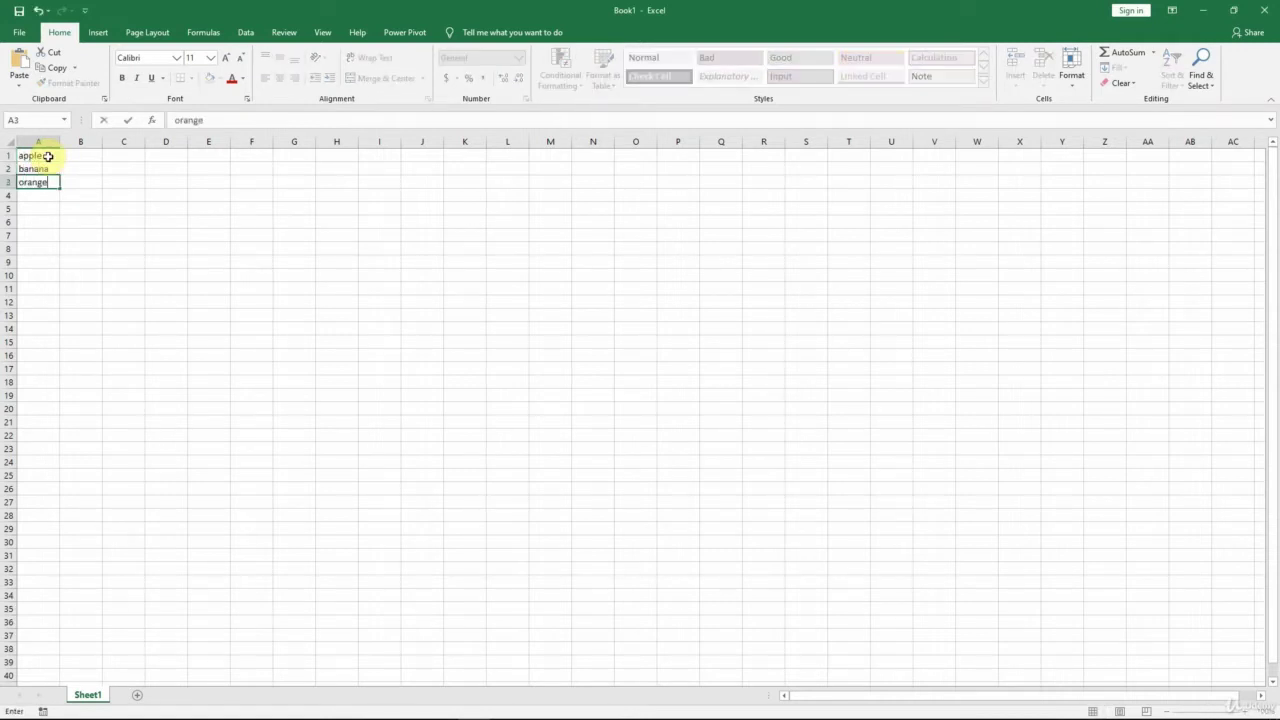
pyautogui.write('pineapple')
pyautogui.press('Return')
pyautogui.write('melon')
pyautogui.press('Return')
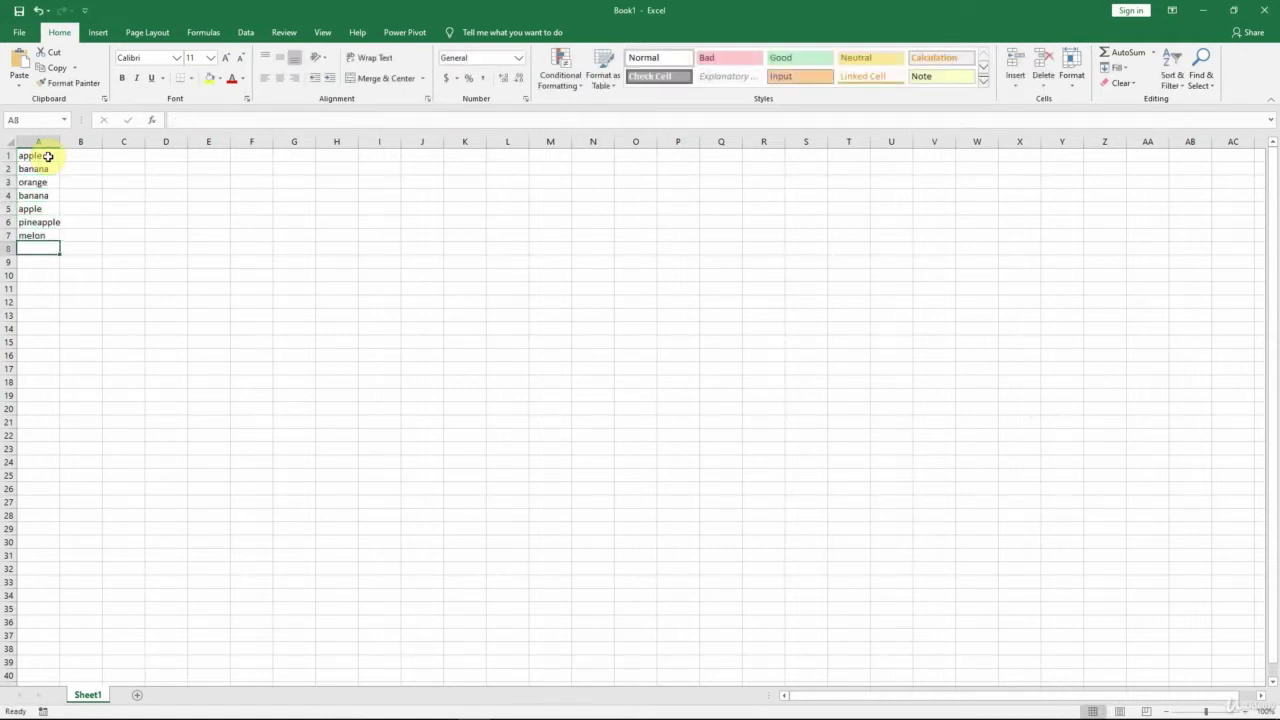
pyautogui.write('apple')
pyautogui.press('Return')
pyautogui.write('banana')
pyautogui.press('Return')
pyautogui.write('orange')
pyautogui.press('Return')
# Fill B1:B10 downwards with 120, 230, 180, 270, 160, 170, 150, 210, 240 and 190.
pyautogui.click(80, 155)
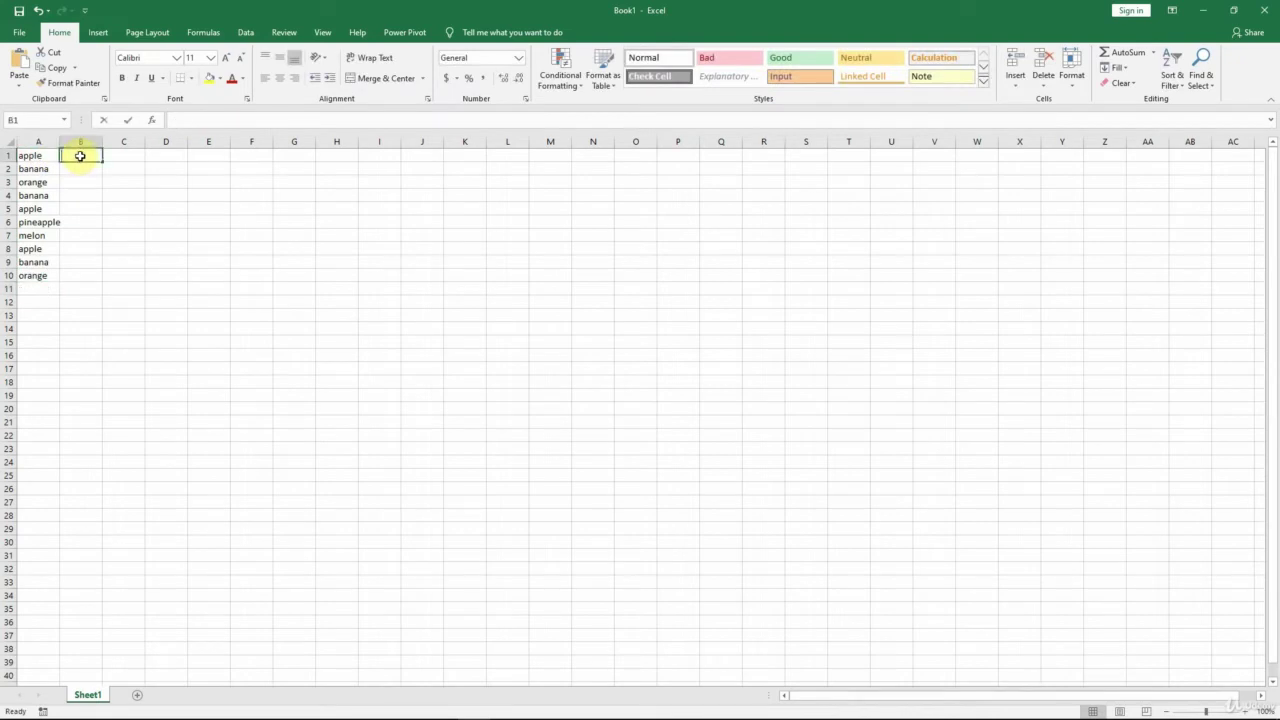
pyautogui.write('120')
pyautogui.press('Return')
pyautogui.write('230')
pyautogui.press('Return')
pyautogui.write('180 270 160 170 150 ')
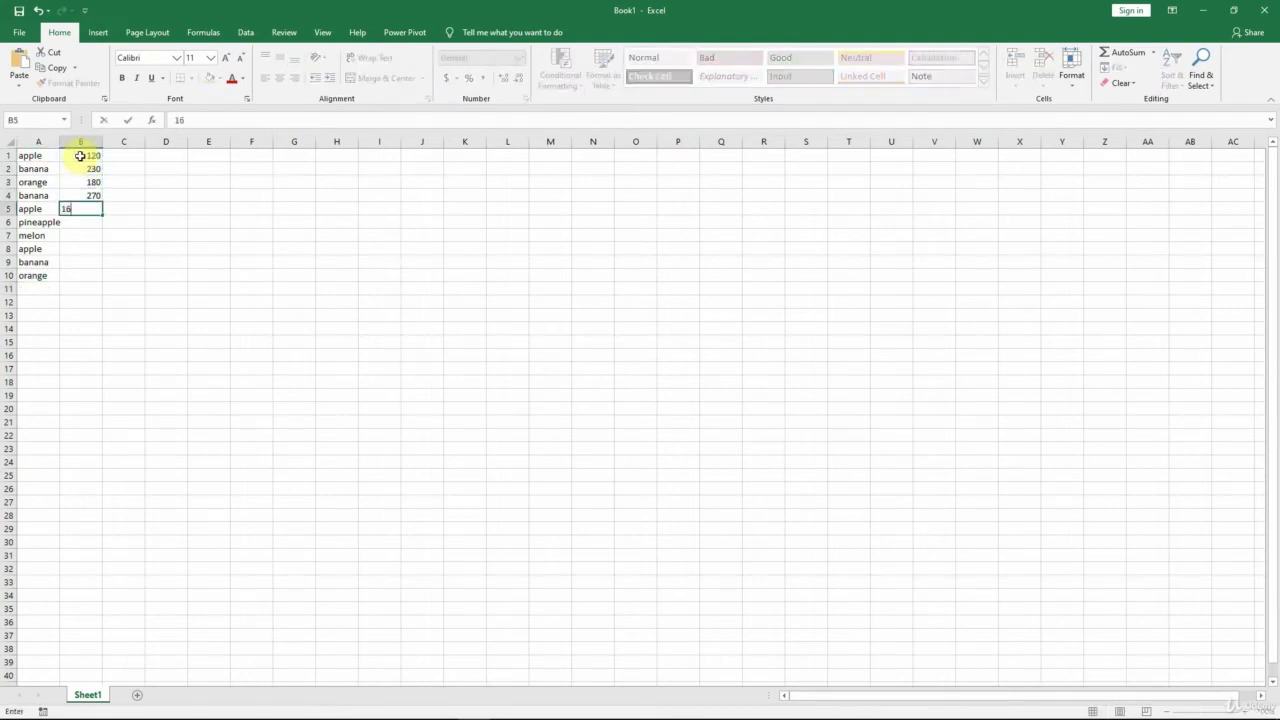
pyautogui.write('210')
pyautogui.press('Return')
pyautogui.write('240')
pyautogui.press('Return')
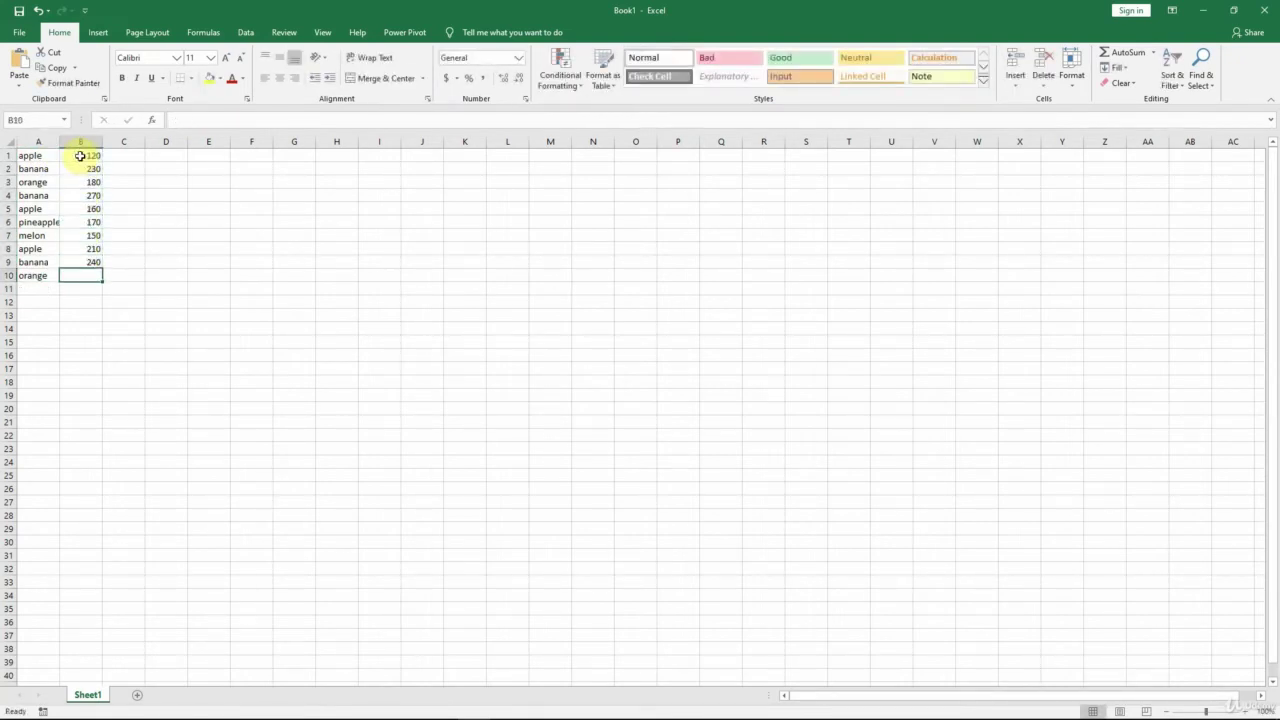
pyautogui.write('190')
pyautogui.press('Return')
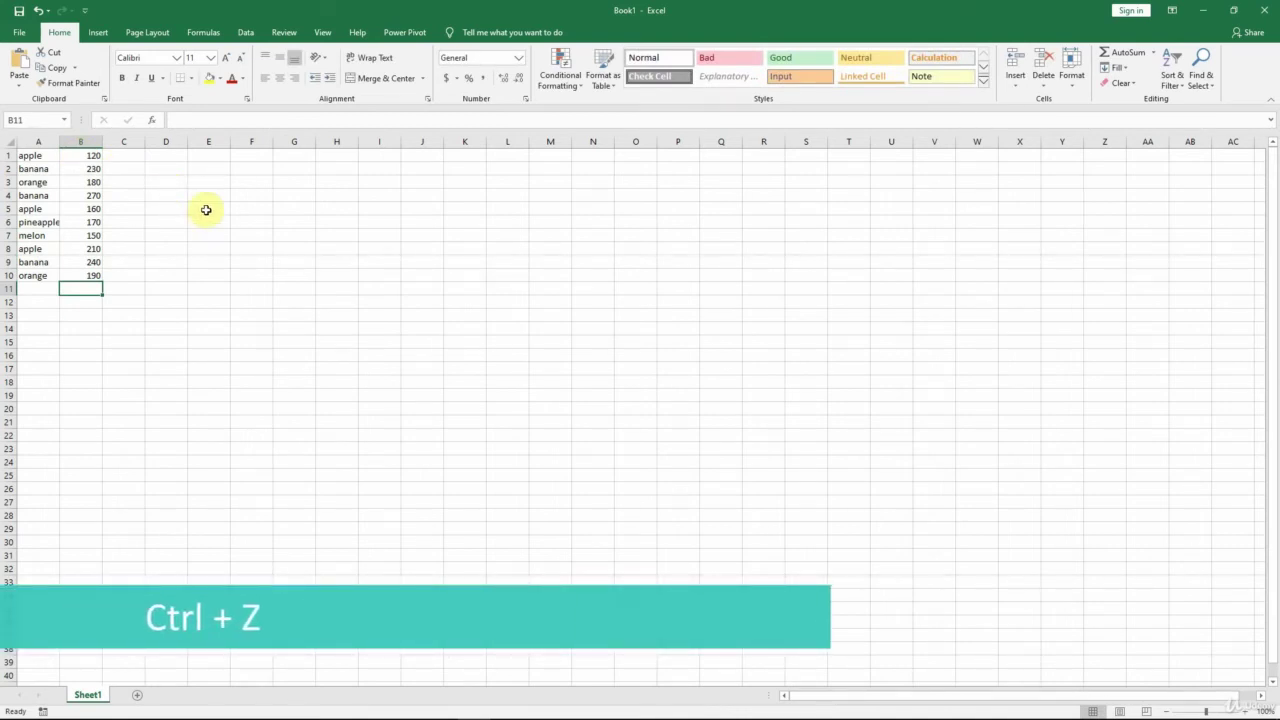
# Undo the last five number entries in column B, from B10 back to B6.
pyautogui.hotkey('ctrl', 'z')
pyautogui.hotkey('ctrl', 'z')
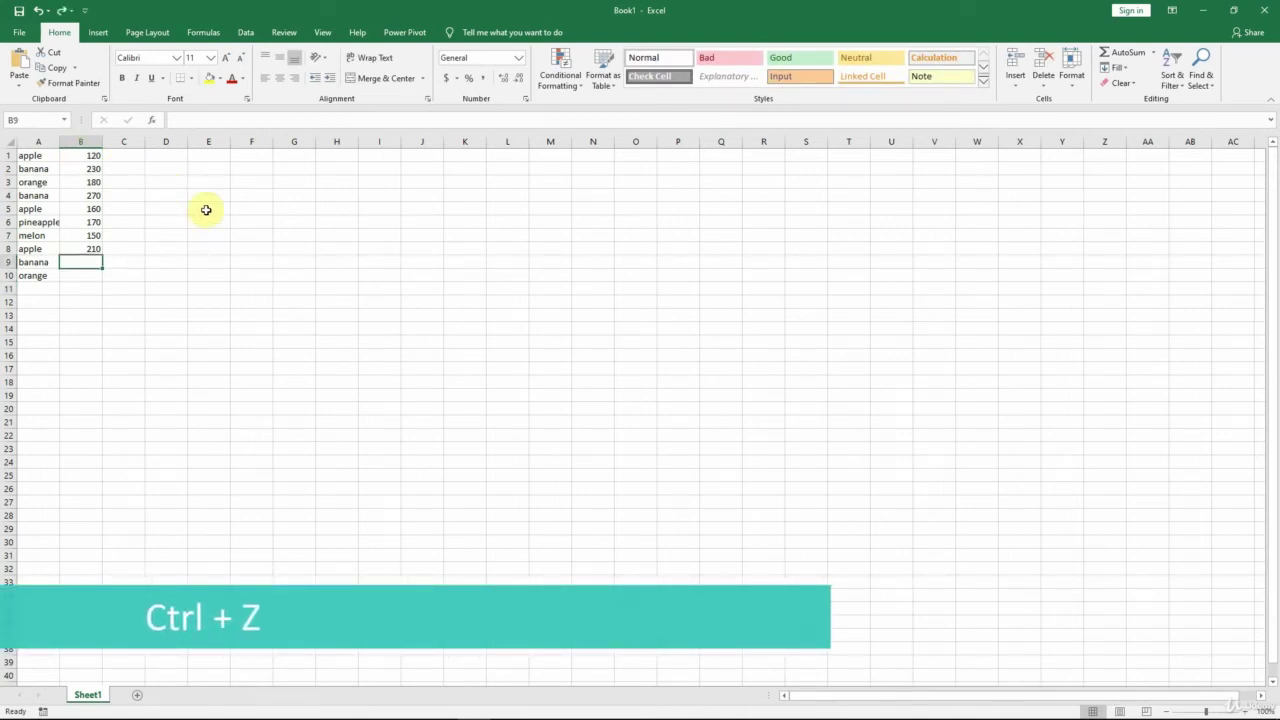
pyautogui.hotkey('ctrl', 'z')
pyautogui.hotkey('ctrl', 'z')
pyautogui.hotkey('ctrl', 'z')
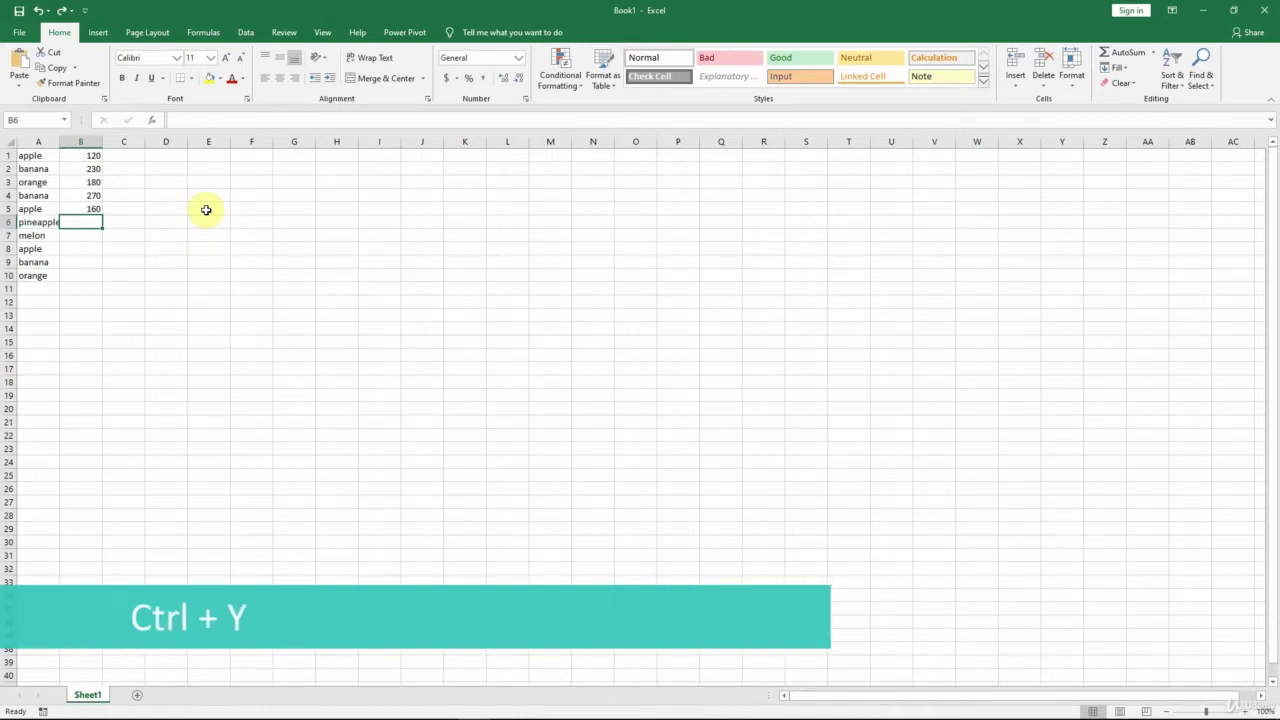
# Redo the five undone number entries in B6 to B10.
pyautogui.hotkey('ctrl', 'y')
pyautogui.hotkey('ctrl', 'y')
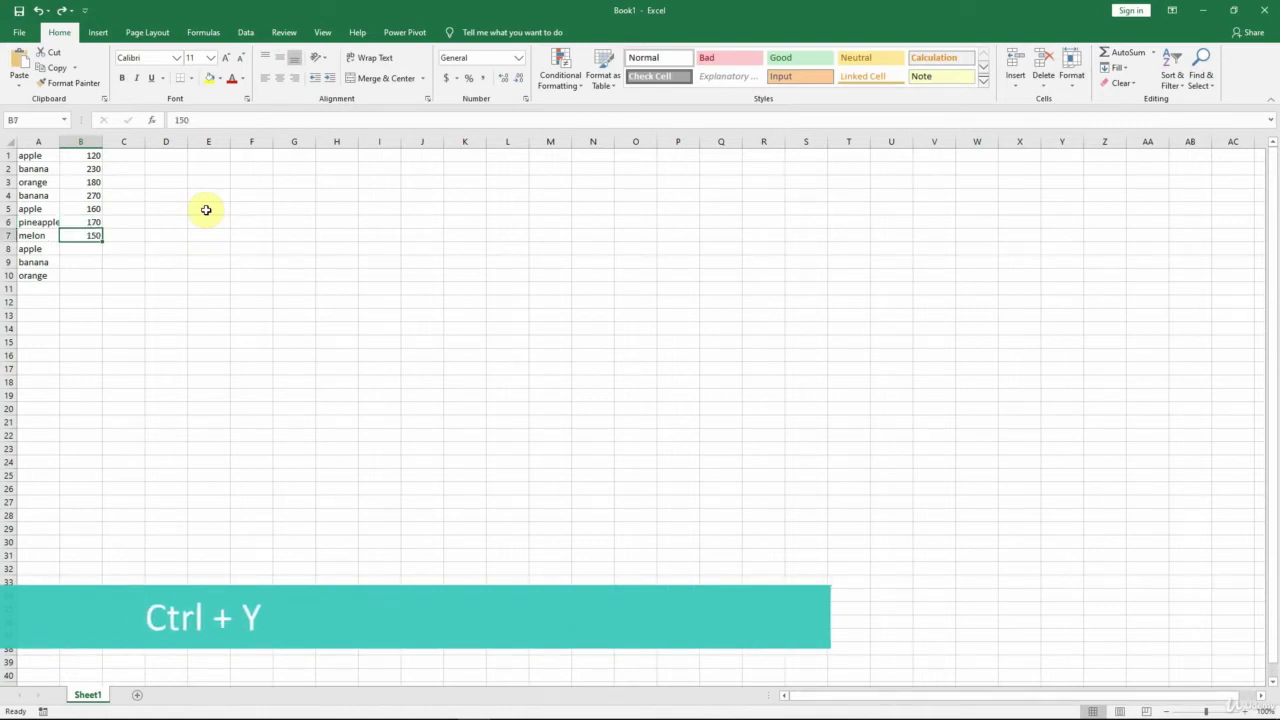
pyautogui.hotkey('ctrl', 'y')
pyautogui.hotkey('ctrl', 'y')
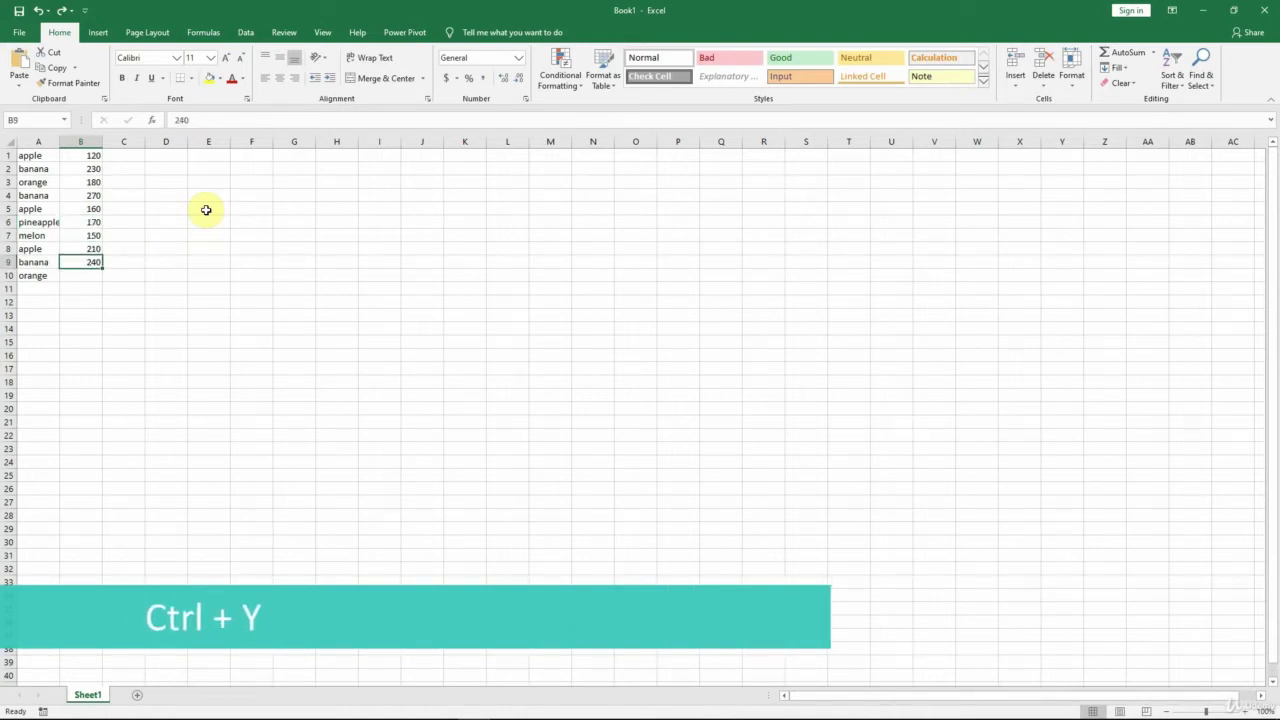
pyautogui.hotkey('ctrl', 'y')
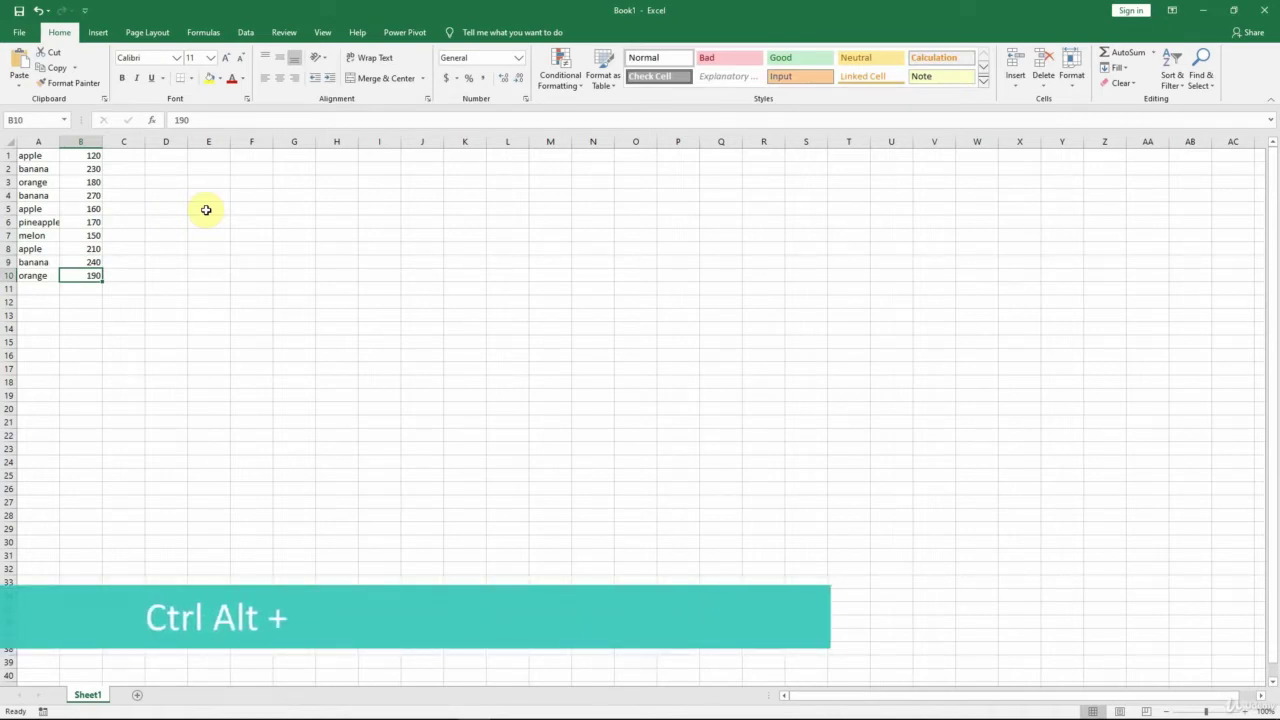
# Zoom the worksheet in to 175%.
pyautogui.hotkey('ctrl', 'alt', '+')
pyautogui.hotkey('ctrl', 'alt', '+')
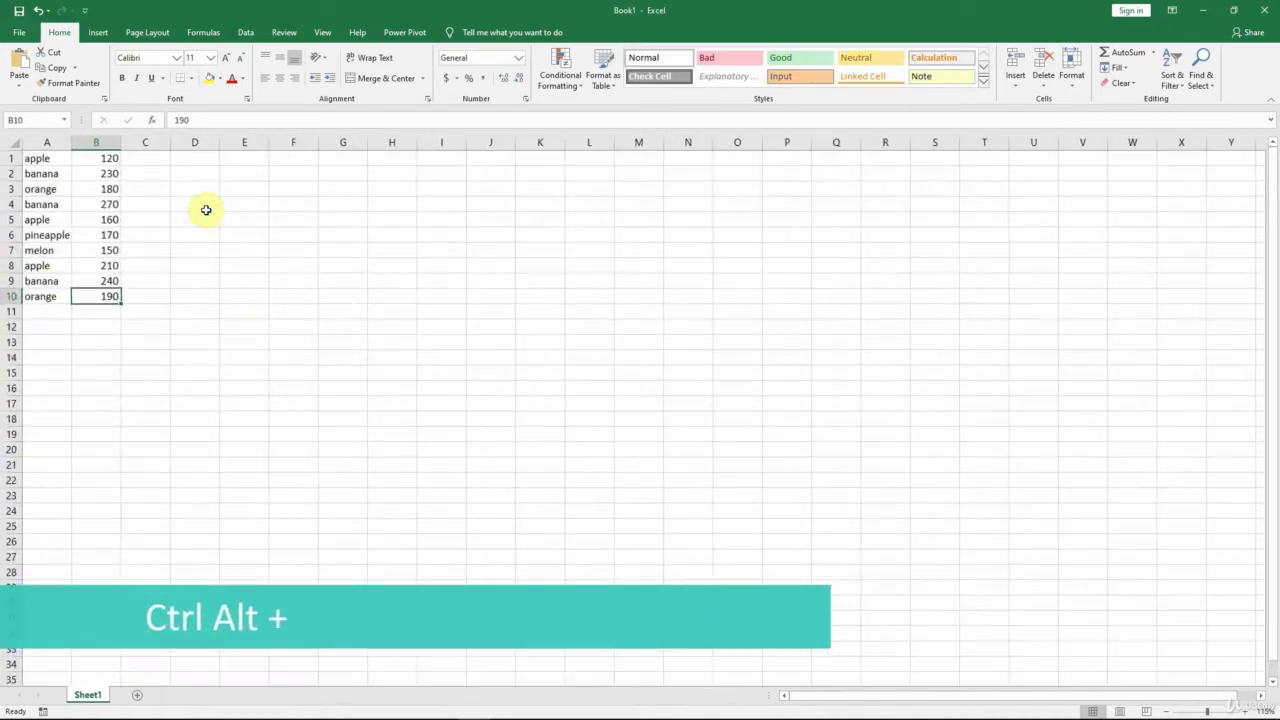
pyautogui.hotkey('ctrl', 'alt', '+')
pyautogui.hotkey('ctrl', 'alt', '+')
pyautogui.hotkey('ctrl', 'alt', '+')
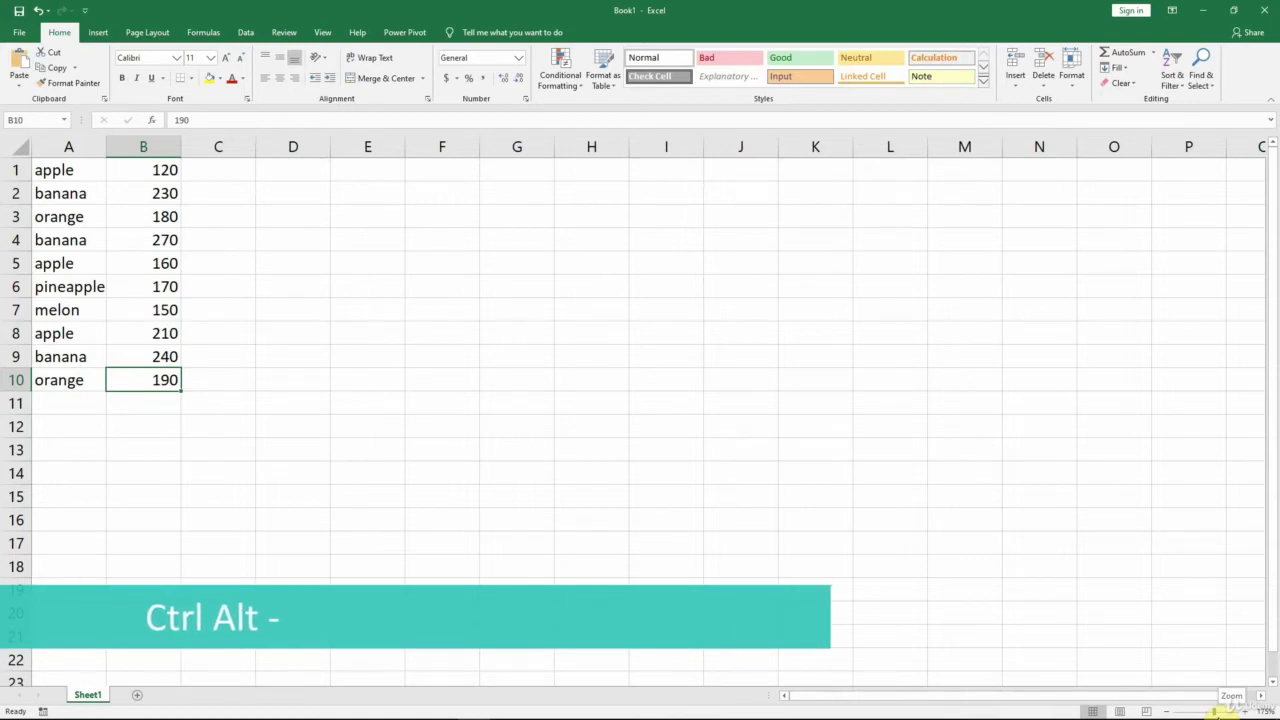
# Zoom the worksheet back out to 100% and return to cell A1.
pyautogui.hotkey('ctrl', 'alt', '-')
pyautogui.hotkey('ctrl', 'alt', '-')
pyautogui.hotkey('ctrl', 'alt', '-')
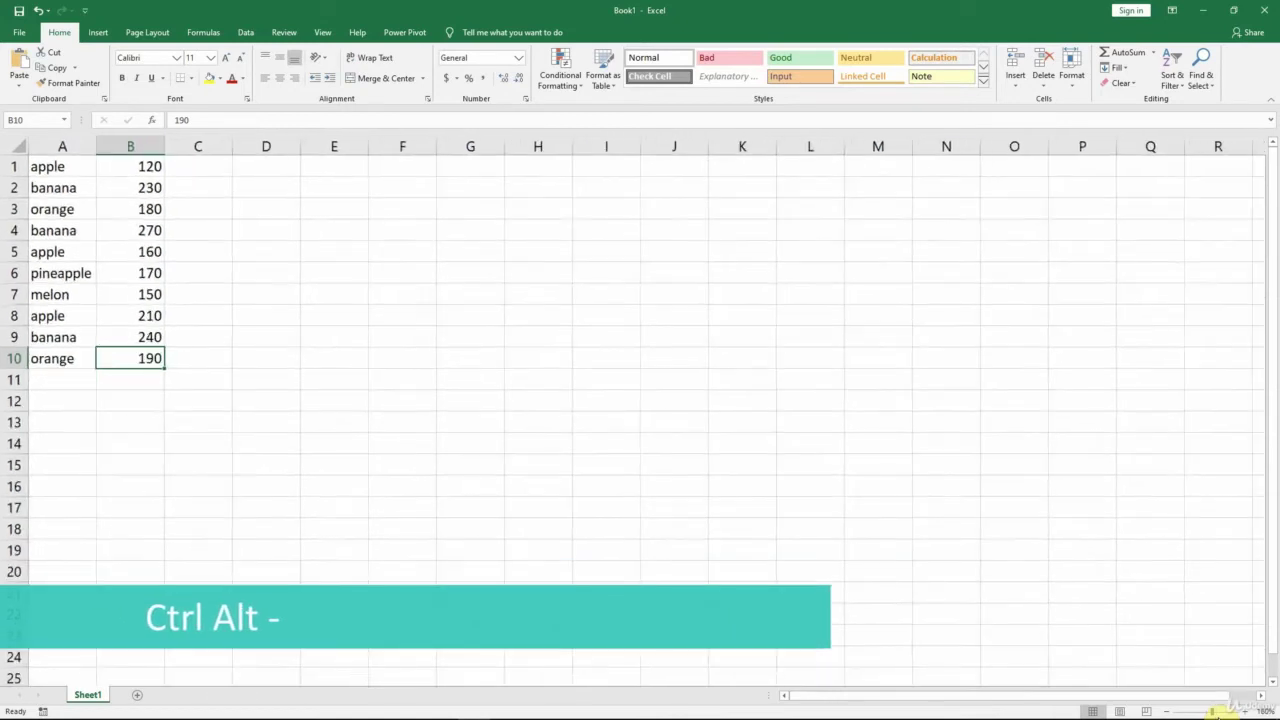
pyautogui.hotkey('ctrl', 'alt', '-')
pyautogui.hotkey('ctrl', 'alt', '-')
pyautogui.hotkey('ctrl', 'alt', '-')
pyautogui.hotkey('ctrl', 'alt', '-')
pyautogui.hotkey('ctrl', 'alt', '-')
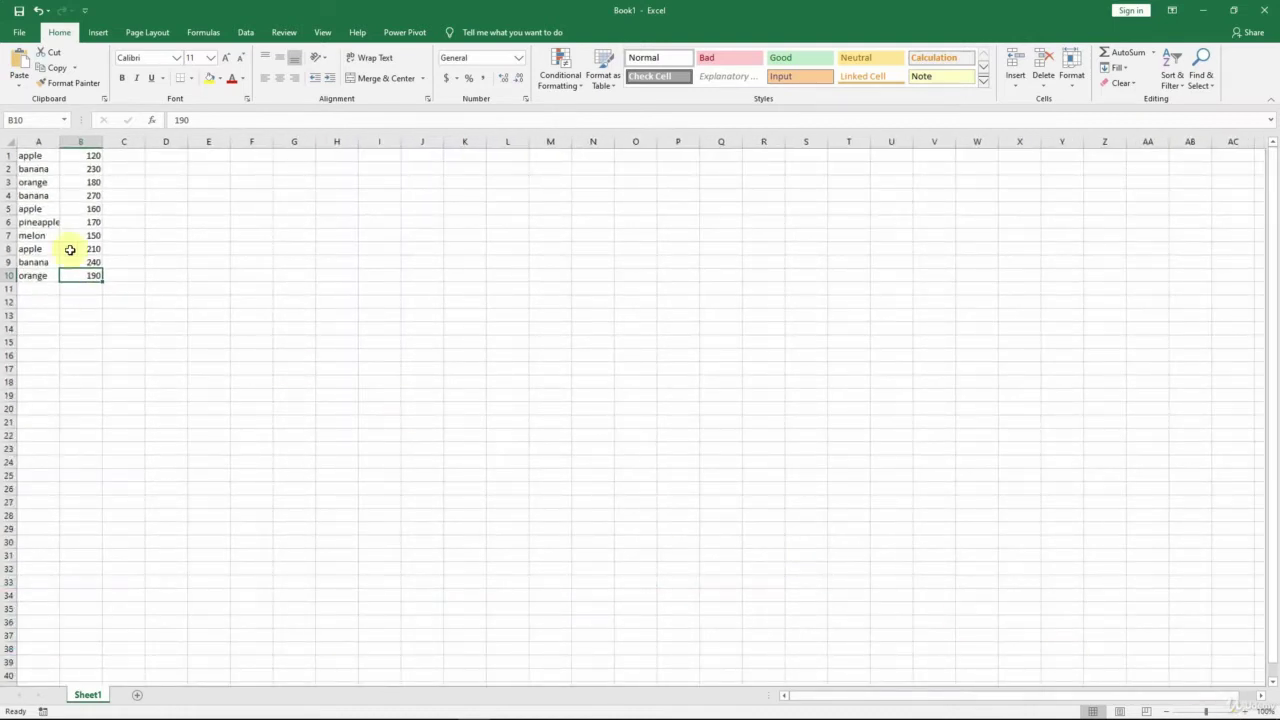
pyautogui.hotkey('ctrl', 'Home')
# Search the help for "undo", open the article "Undo, redo, or repeat an action", and close the help.
pyautogui.press('F1')
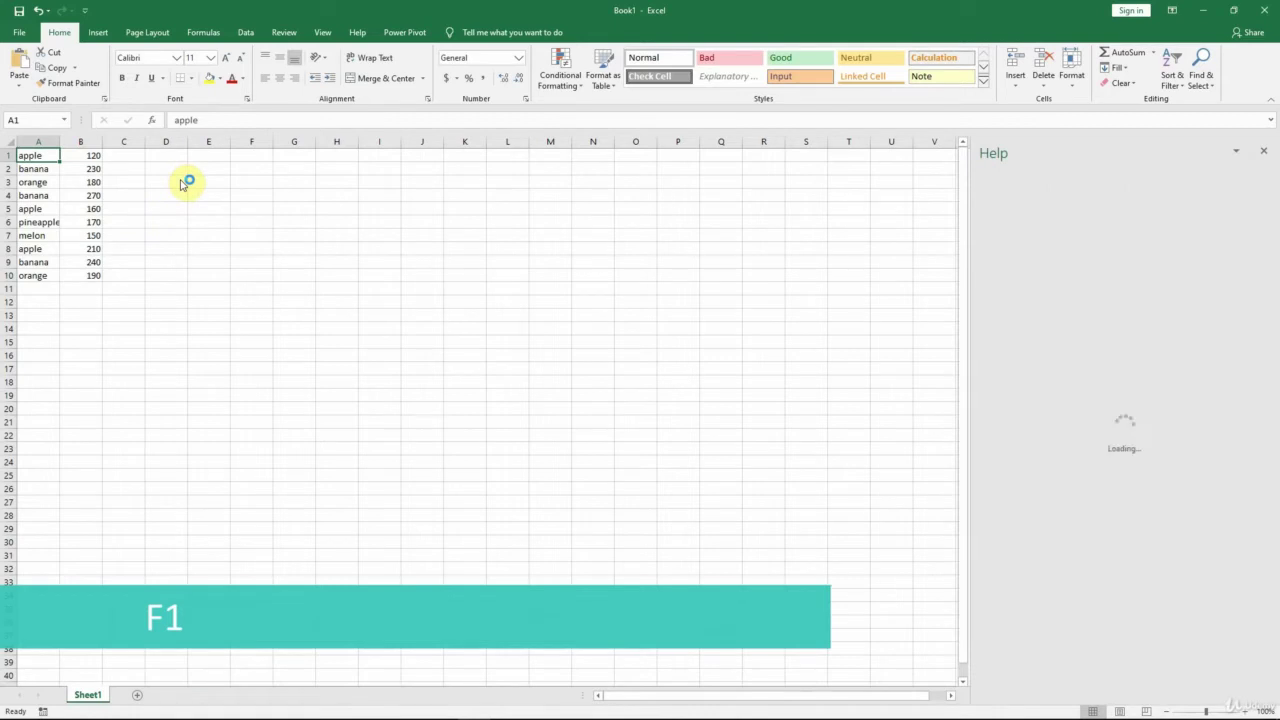
pyautogui.click(1033, 186)
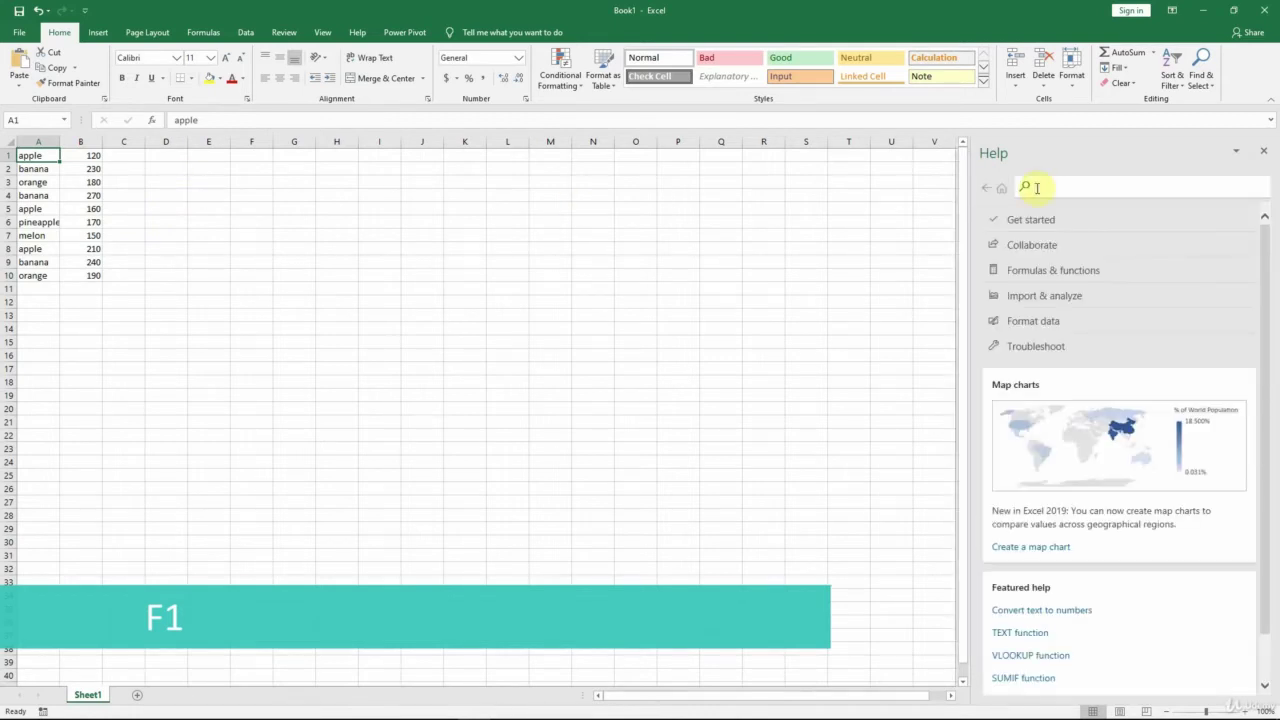
pyautogui.write('undo')
pyautogui.click(1041, 189)
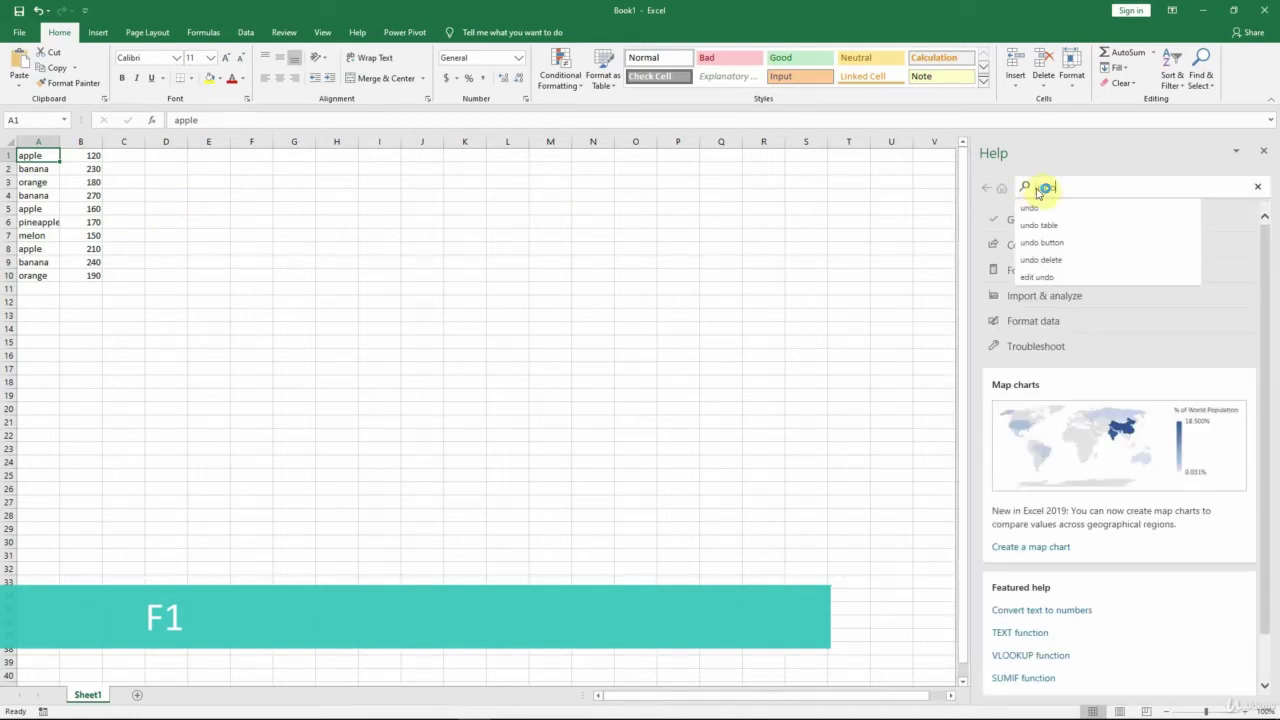
pyautogui.press('Return')
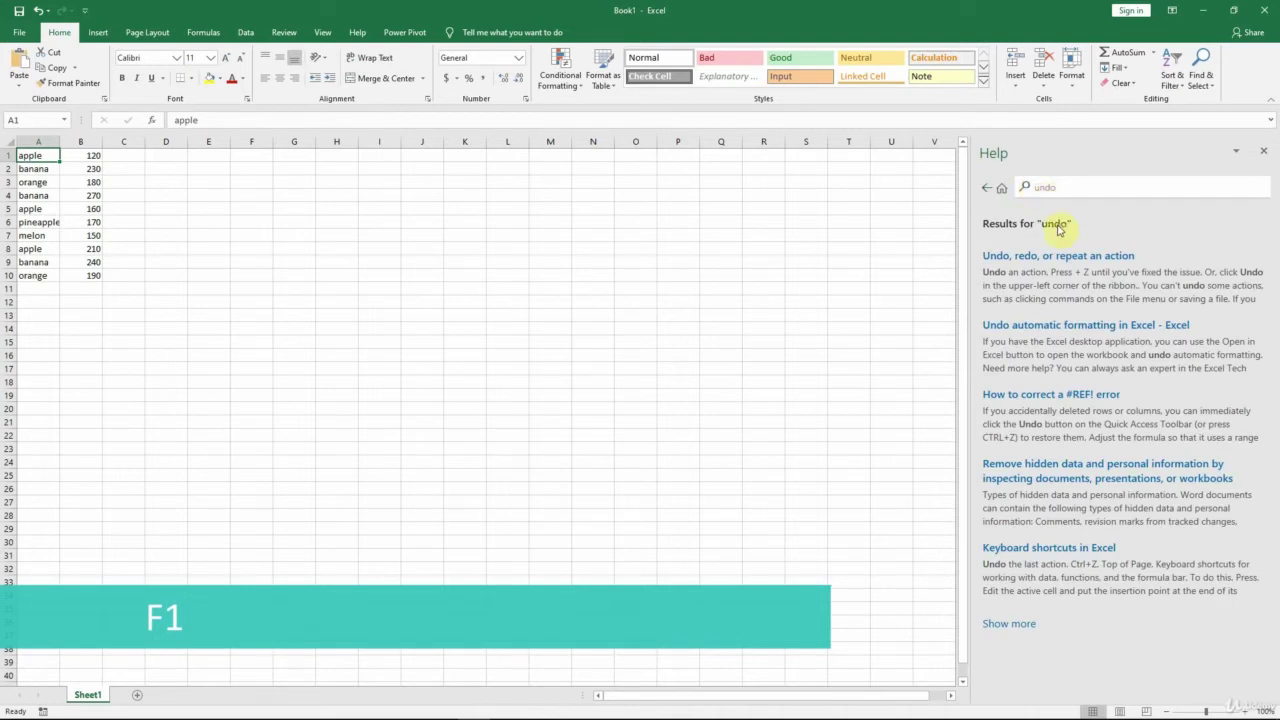
pyautogui.click(1066, 258)
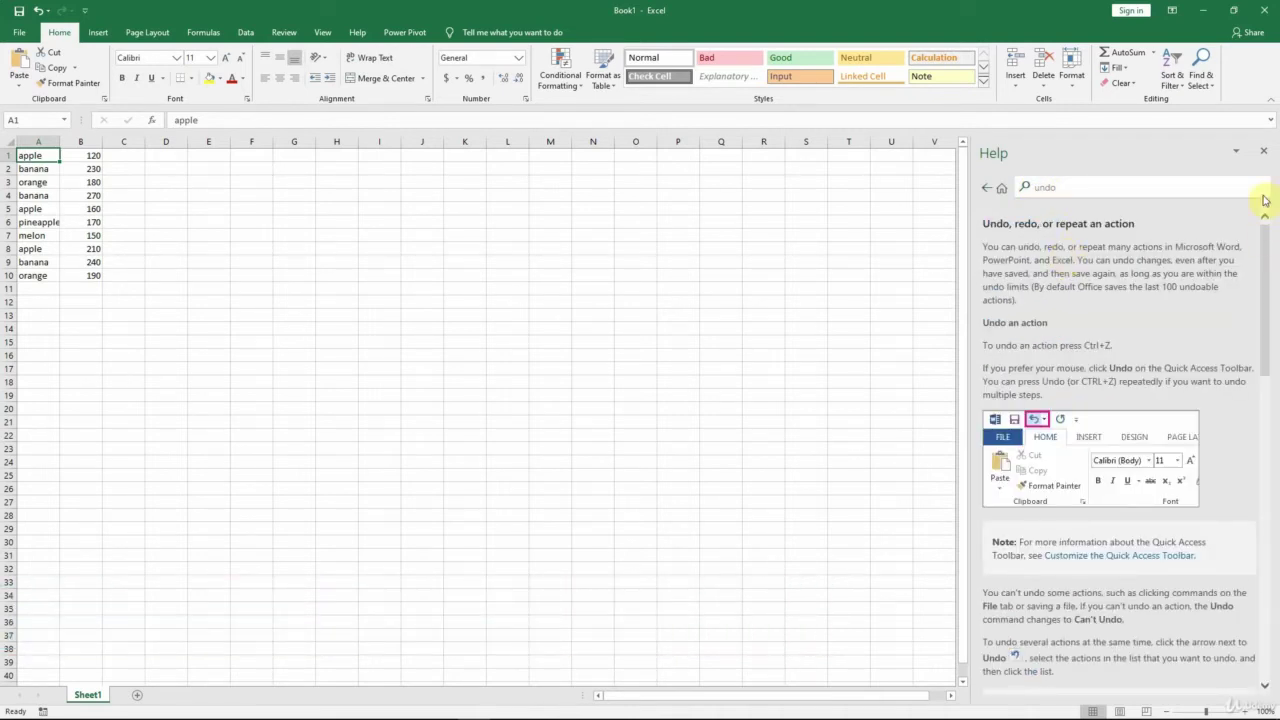
pyautogui.click(1264, 151)
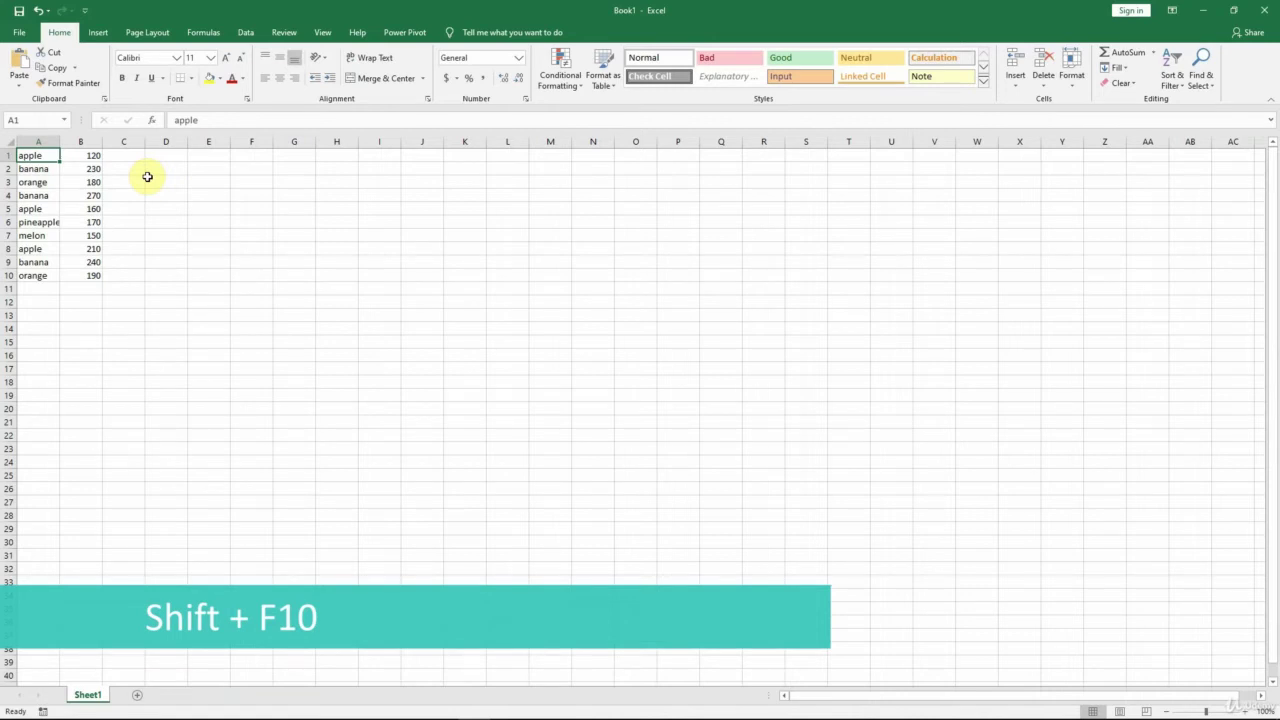
# Show and dismiss the context menu of cell A1, and collapse and restore the ribbon.
pyautogui.hotkey('shift', 'F10')
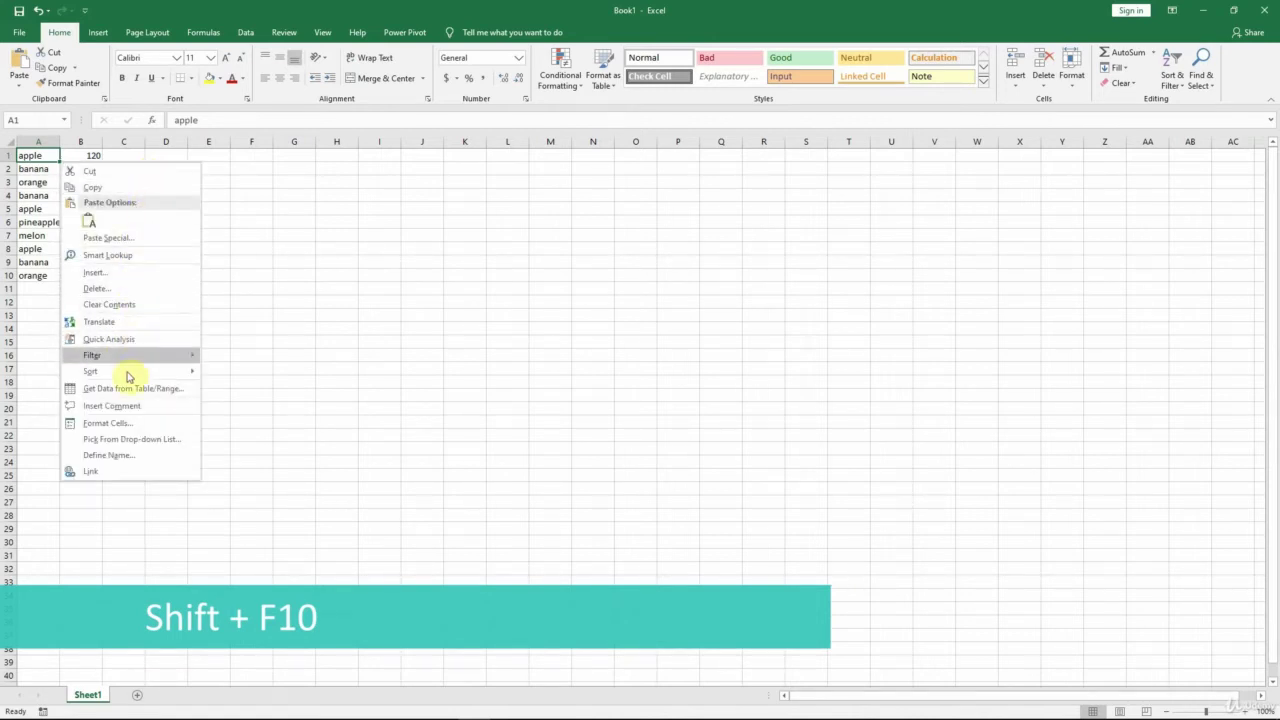
pyautogui.click(214, 167)
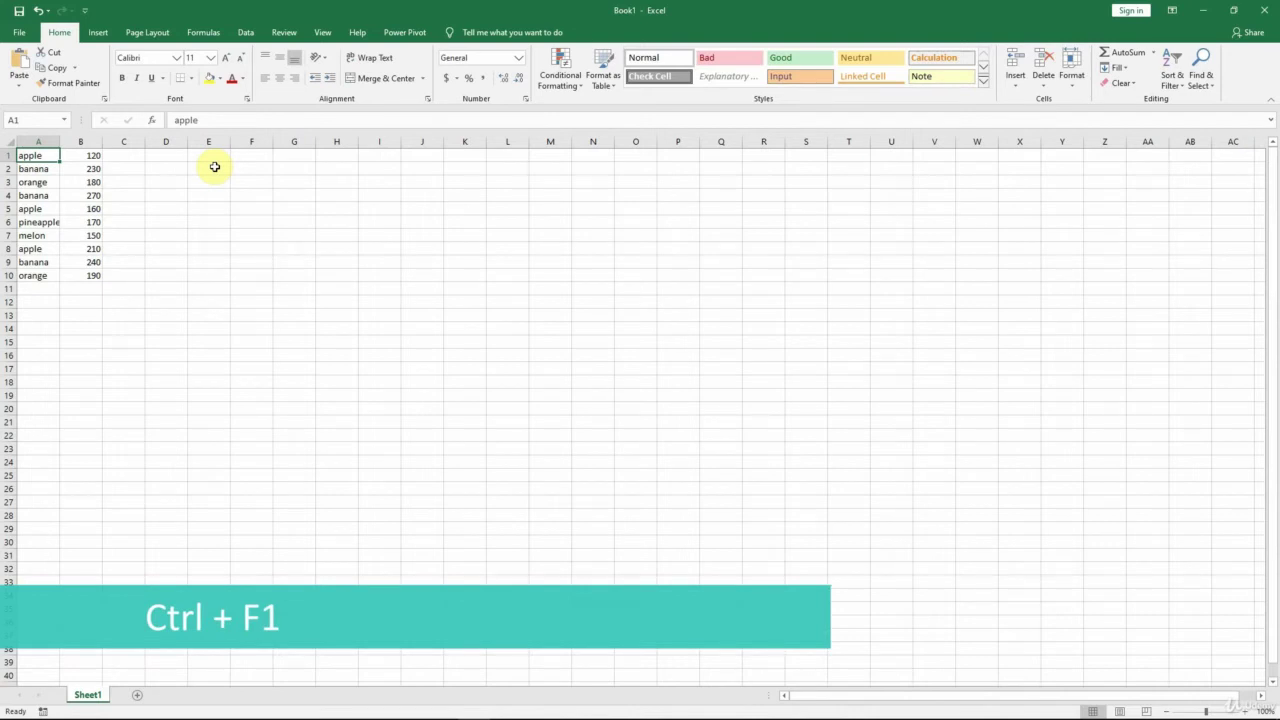
pyautogui.hotkey('ctrl', 'F1')
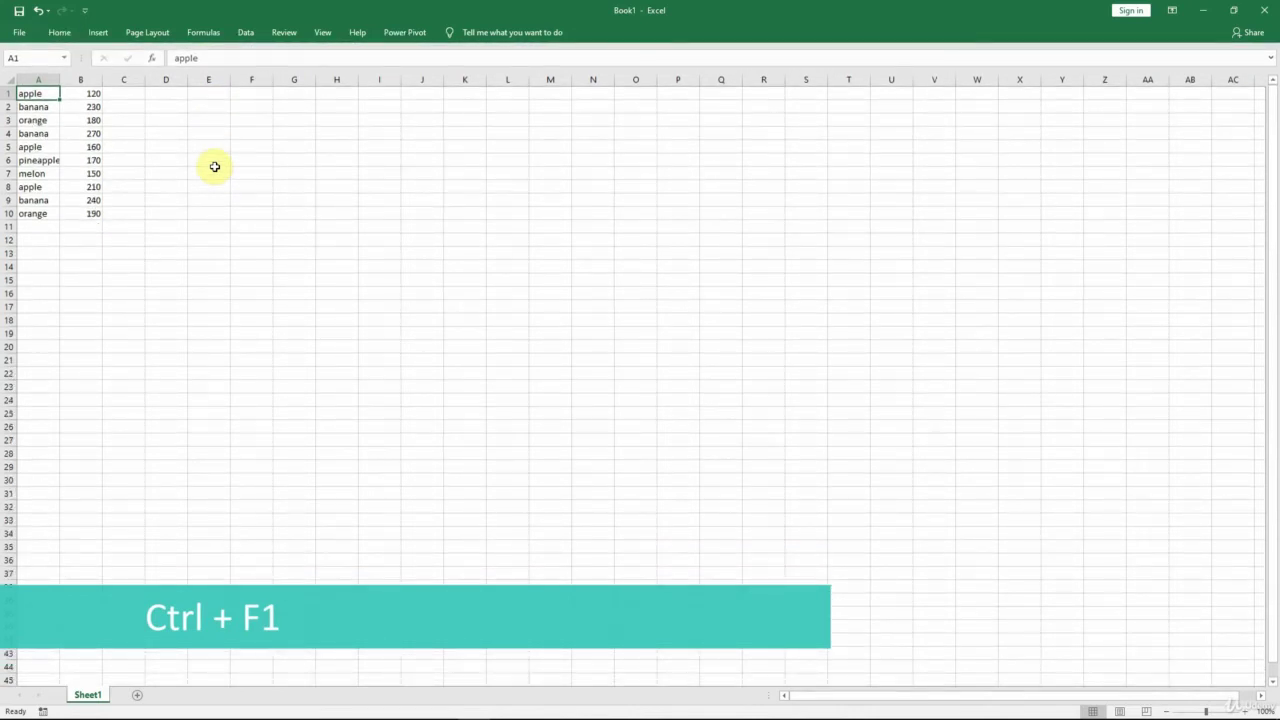
pyautogui.hotkey('ctrl', 'F1')
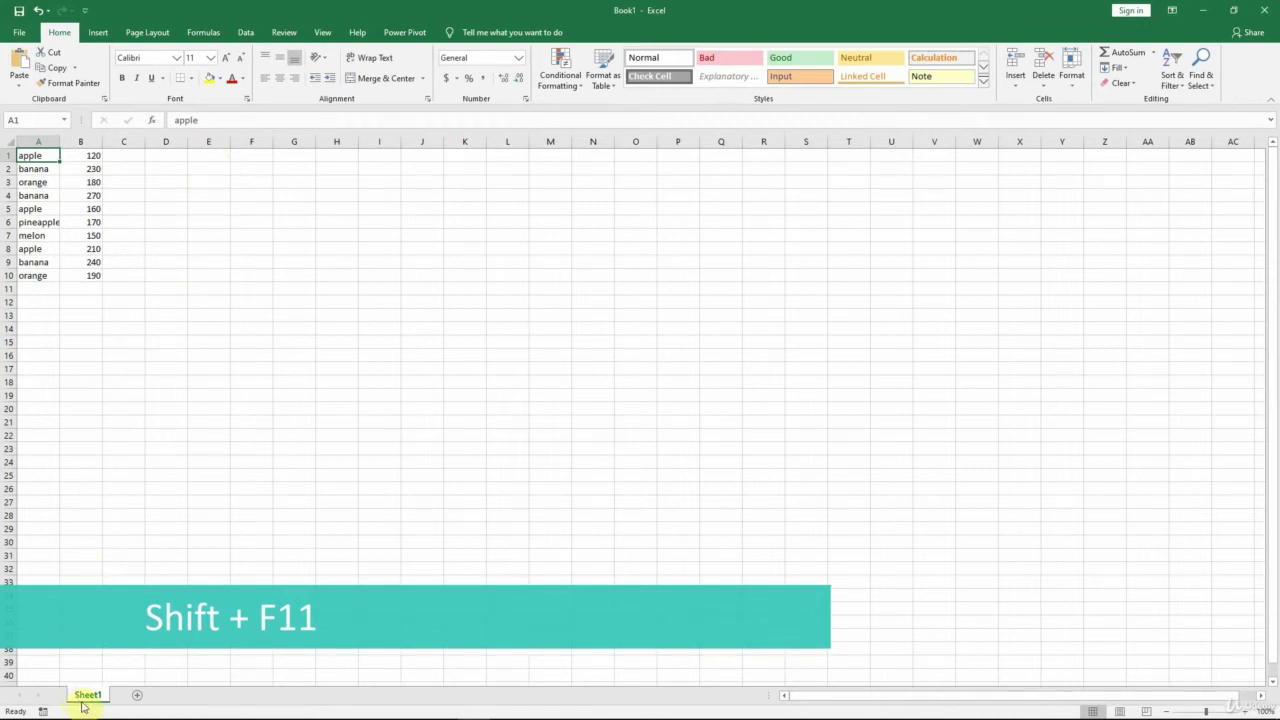
# Insert a new worksheet before Sheet1 and another one before Sheet2, checking the sheets and returning to Sheet1.
pyautogui.hotkey('shift', 'F11')
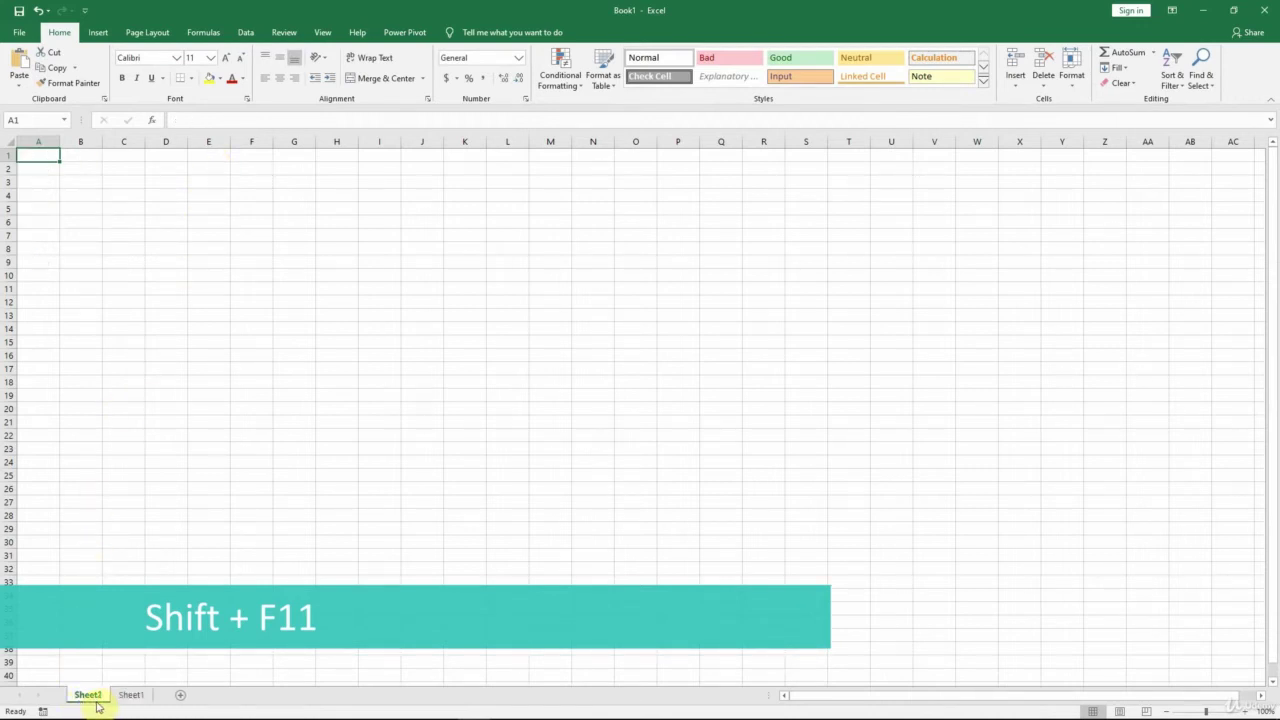
pyautogui.click(128, 698)
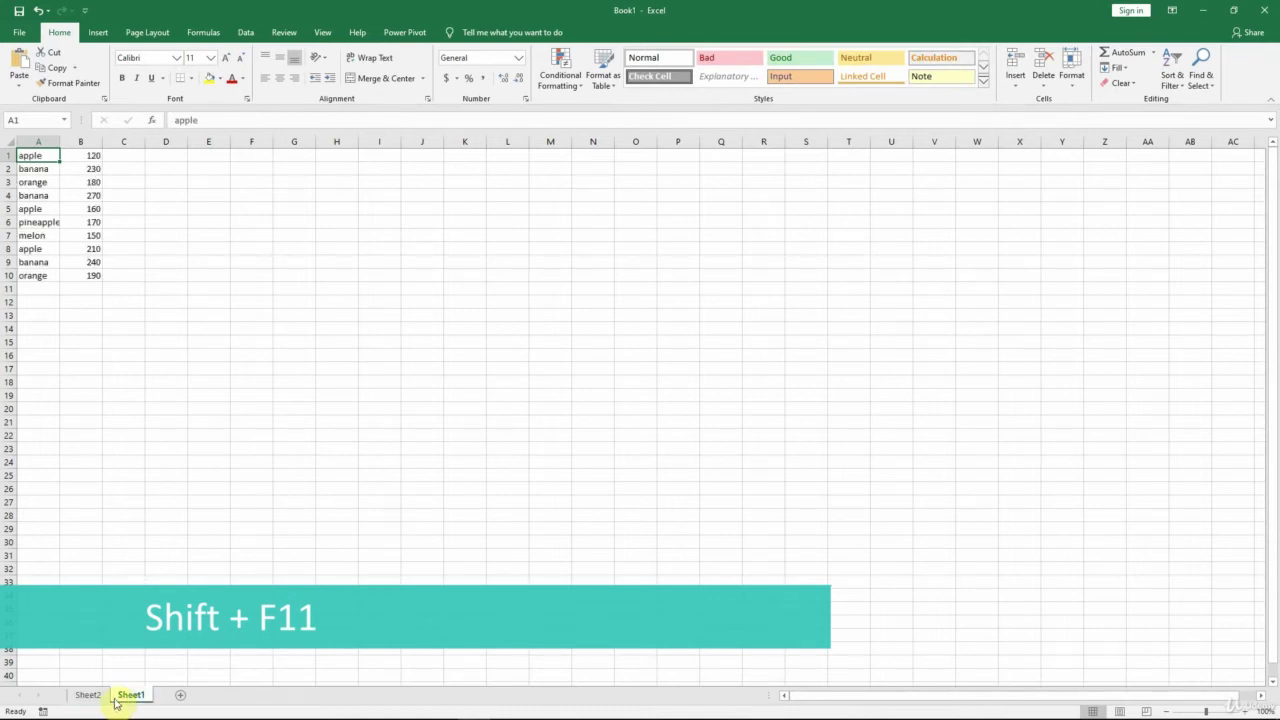
pyautogui.click(90, 700)
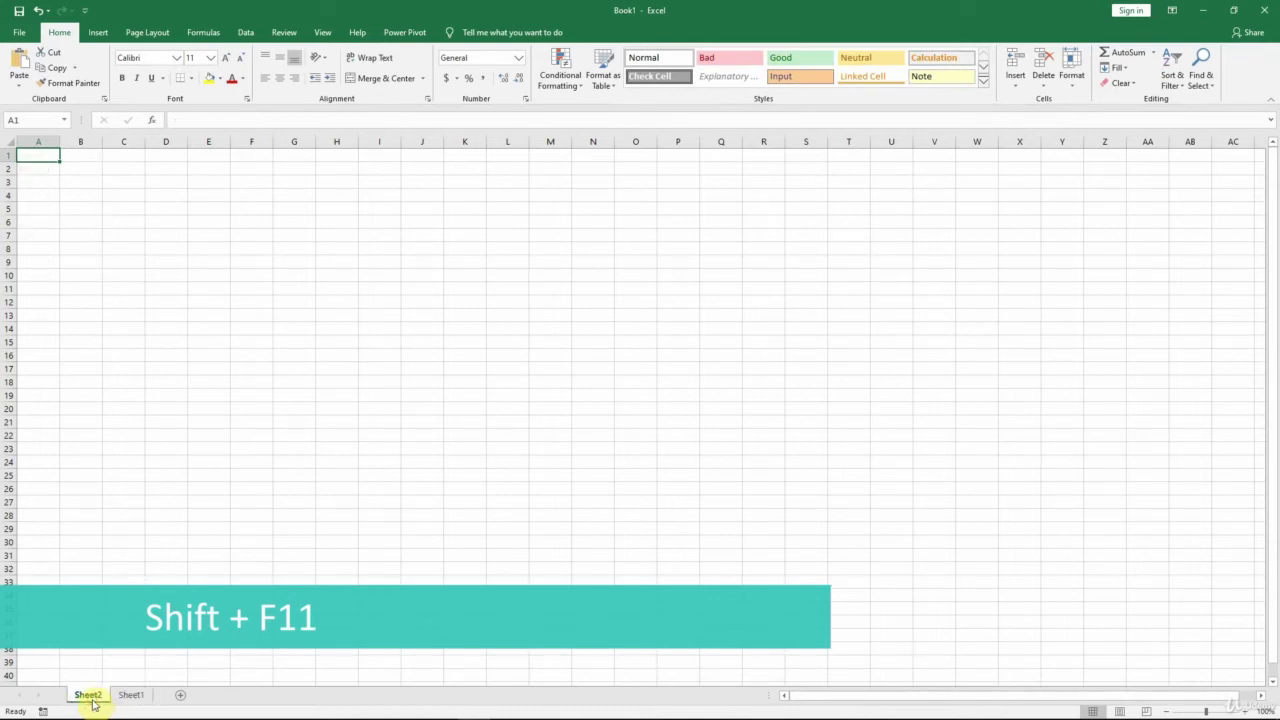
pyautogui.hotkey('shift', 'F11')
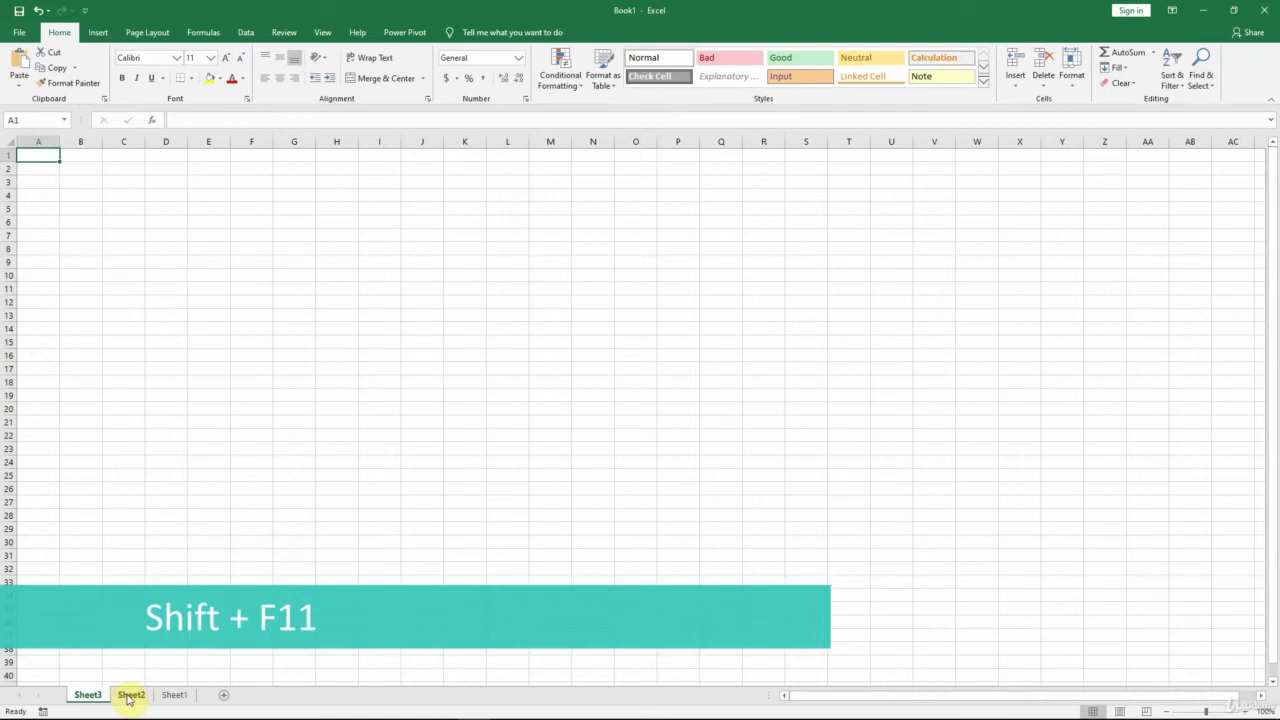
pyautogui.click(129, 698)
pyautogui.click(172, 697)
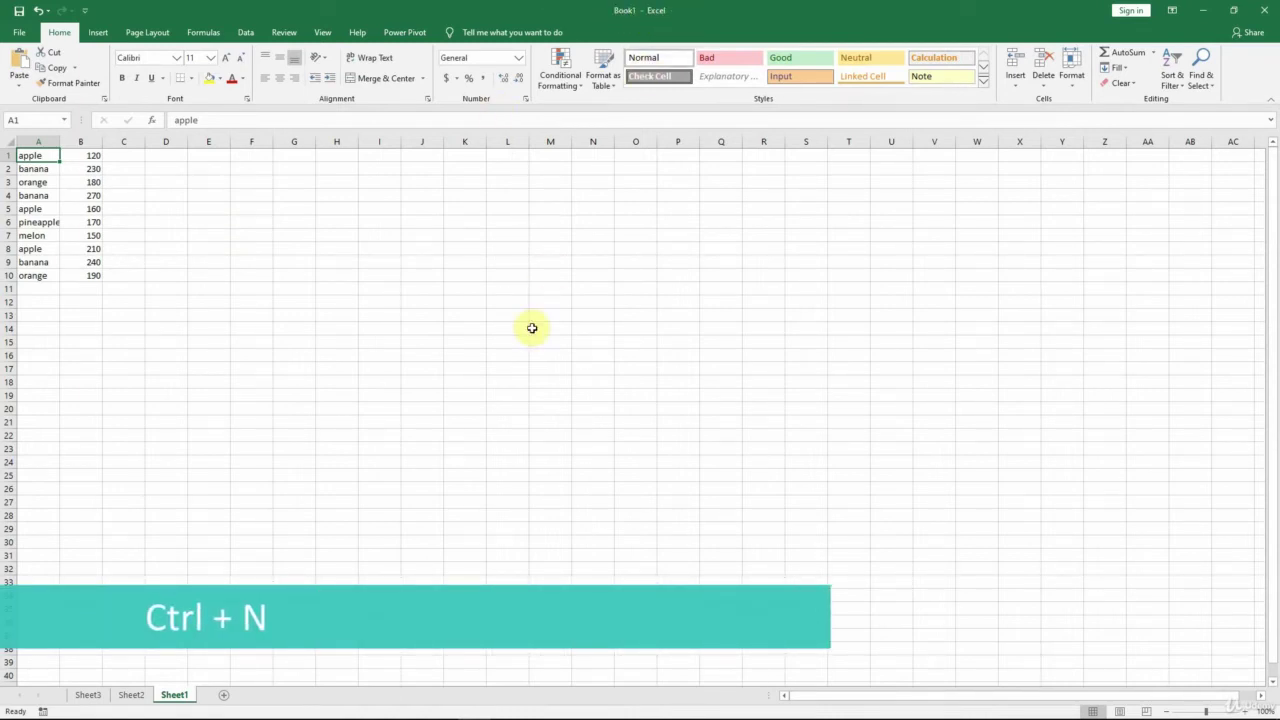
# Create a new blank workbook and close it, and start closing Book1 but cancel at the save prompt.
pyautogui.hotkey('ctrl', 'n')
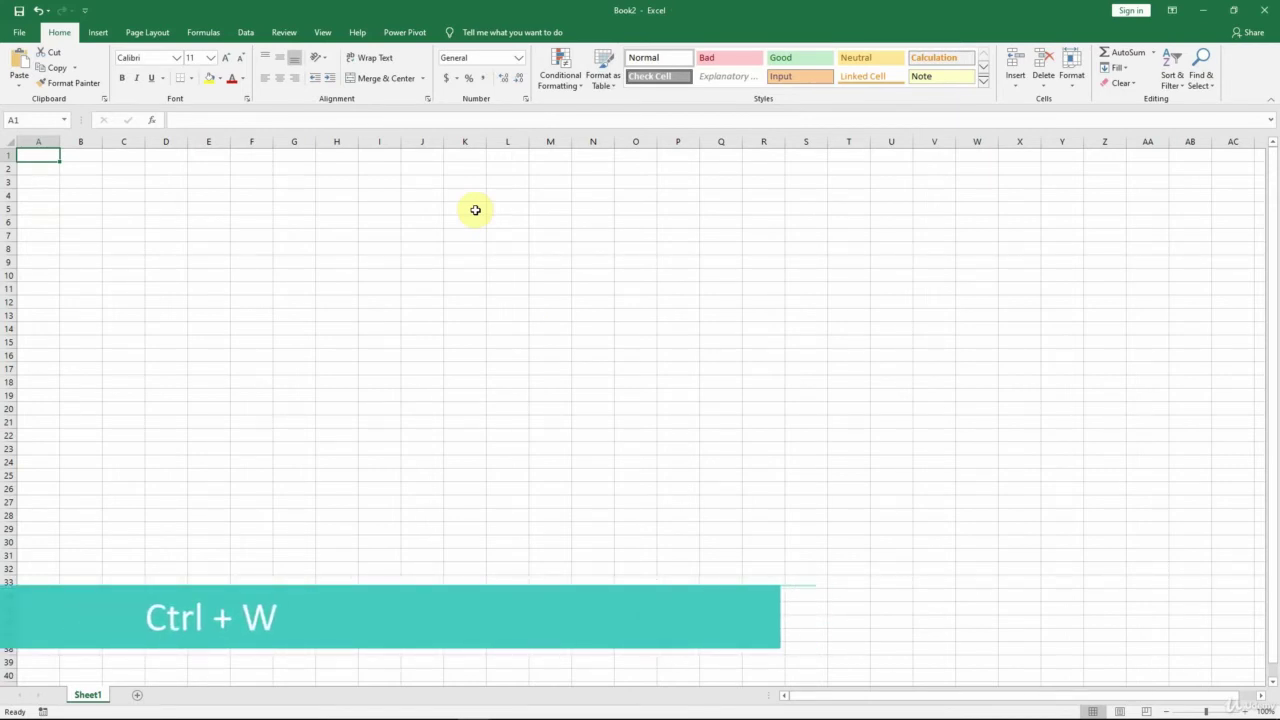
pyautogui.hotkey('ctrl', 'w')
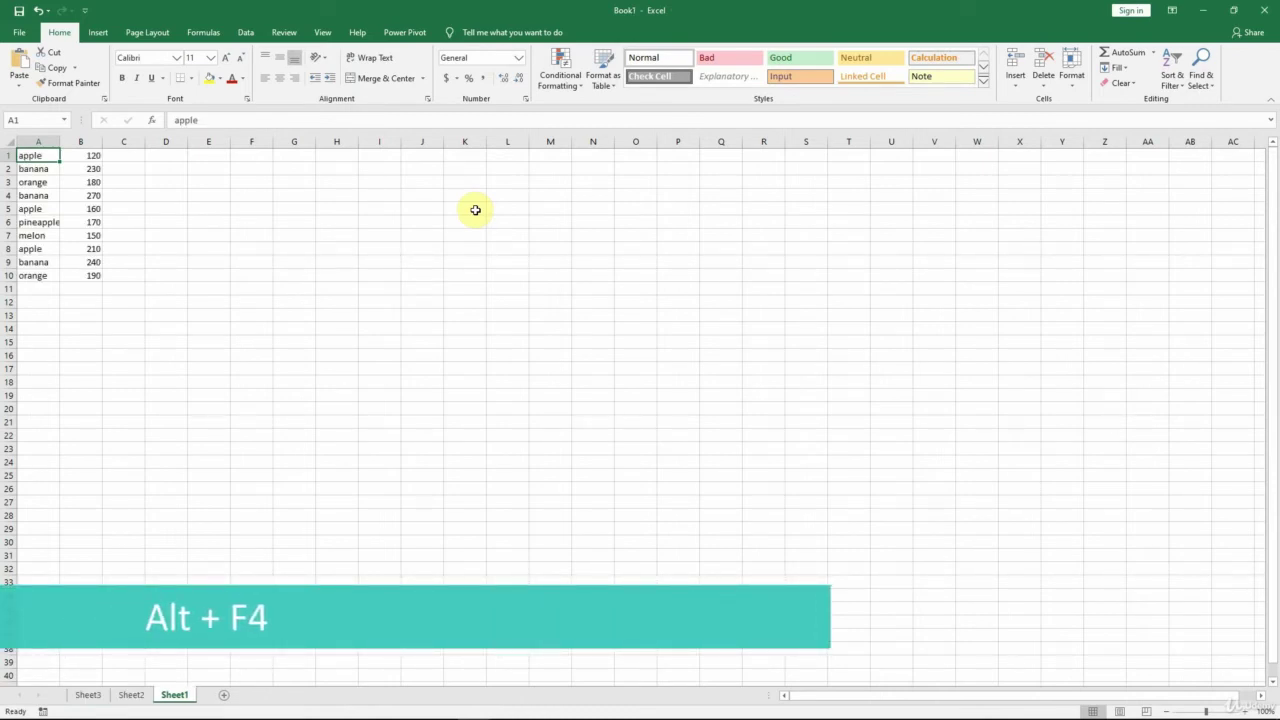
pyautogui.hotkey('alt', 'F4')
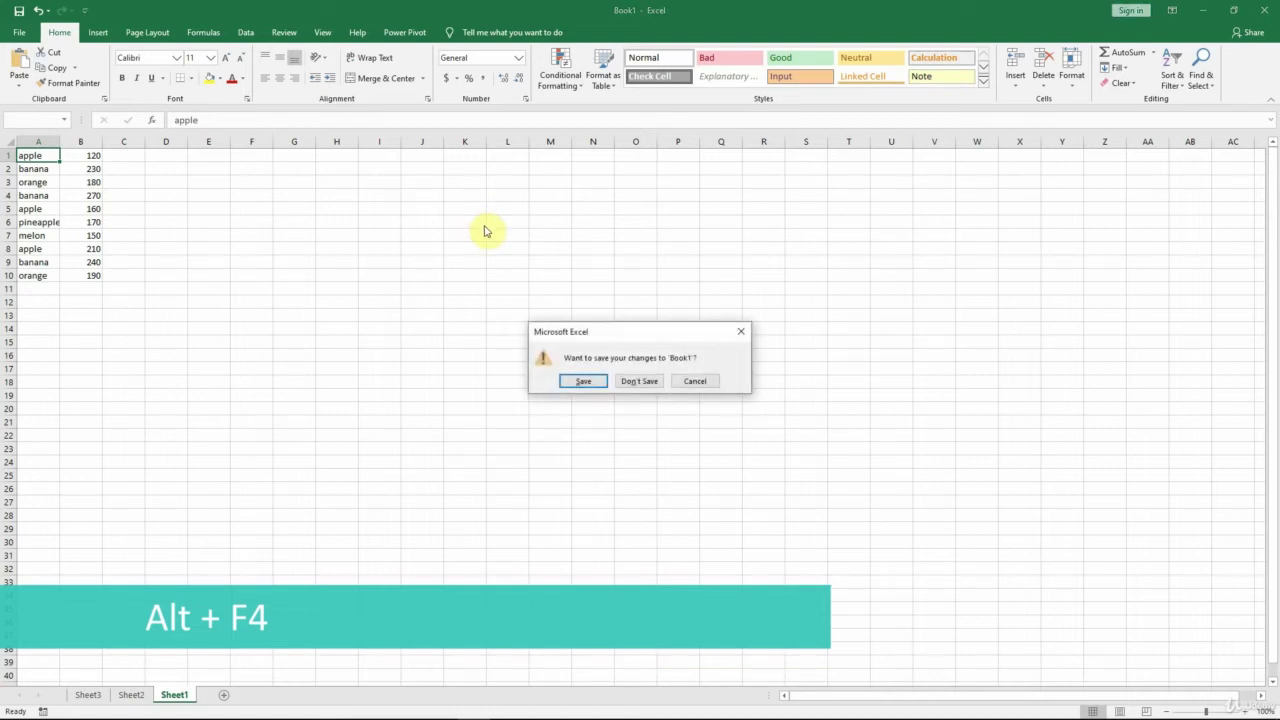
pyautogui.click(701, 381)
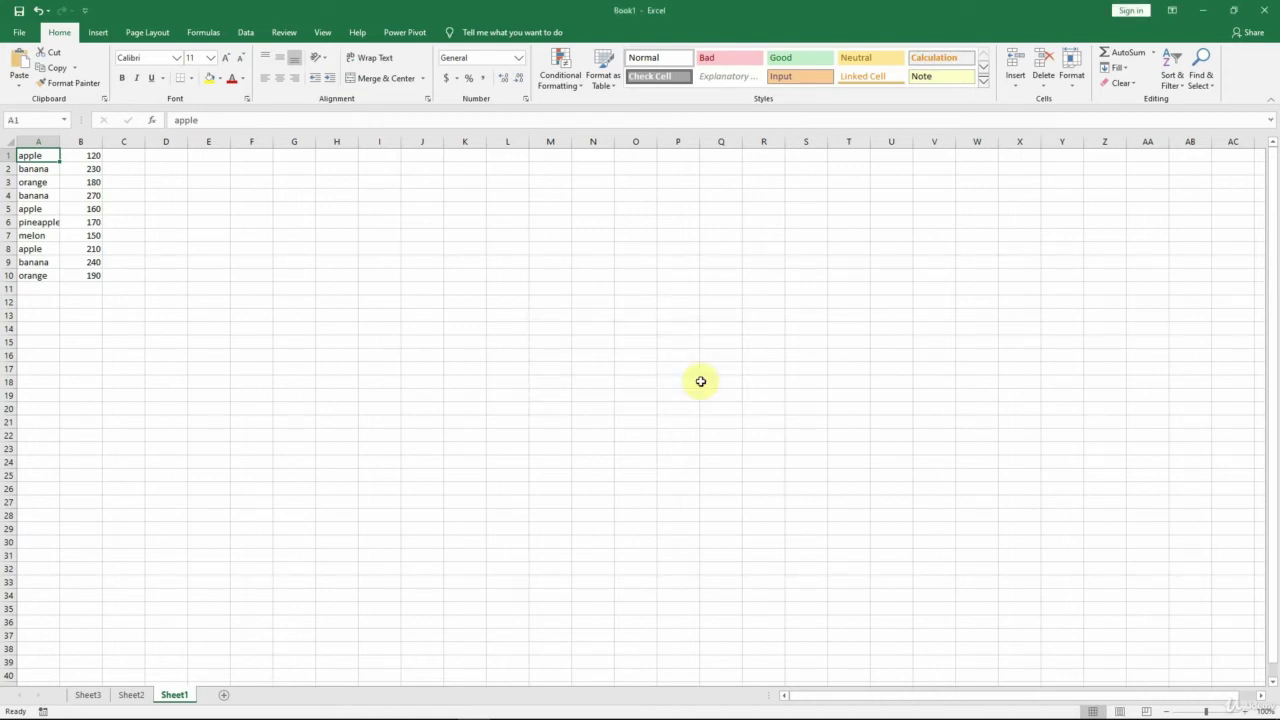
# Save the workbook as "Keyboard Shortcuts" in the Keyboard Shortcuts folder on this PC.
pyautogui.hotkey('ctrl', 's')
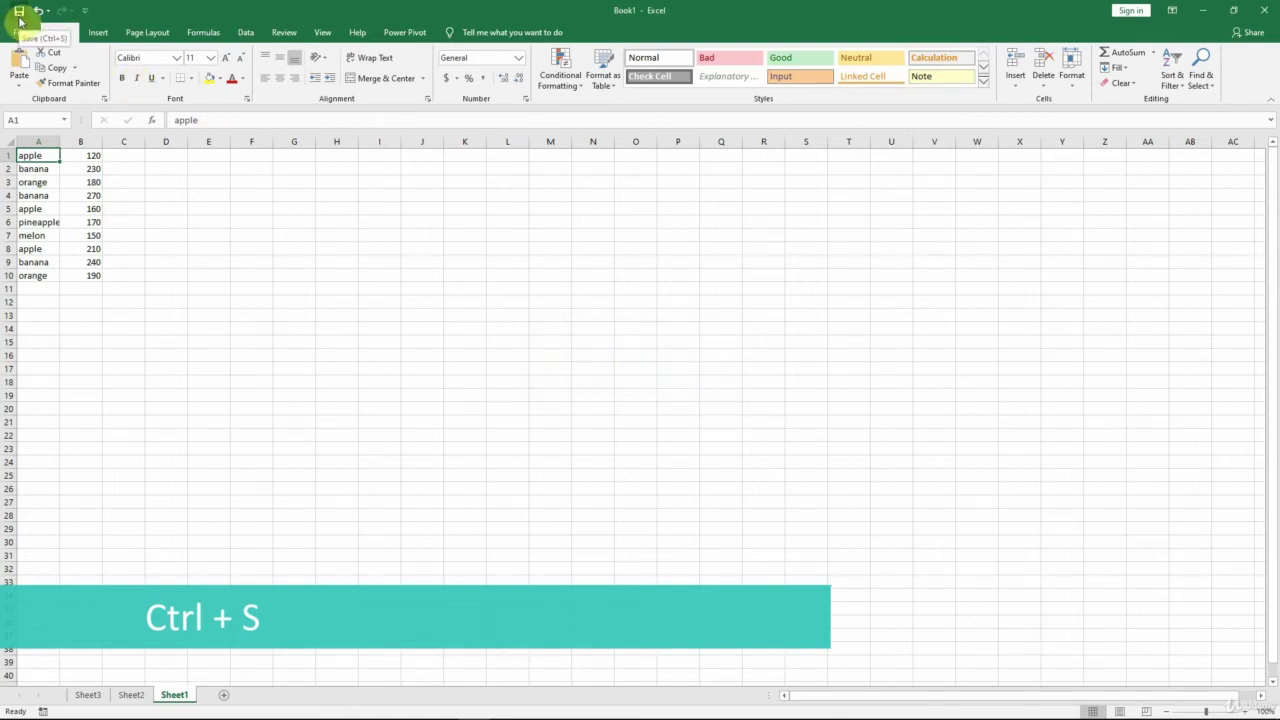
pyautogui.hotkey('ctrl', 's')
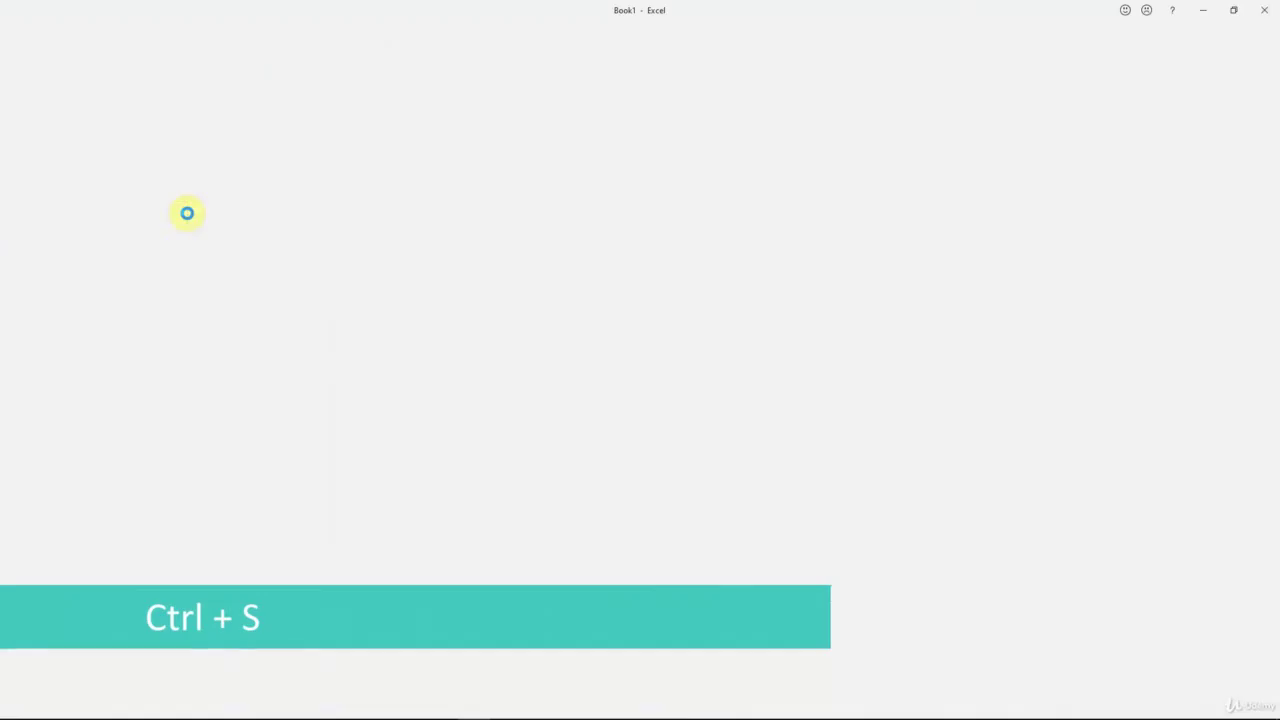
pyautogui.click(180, 175)
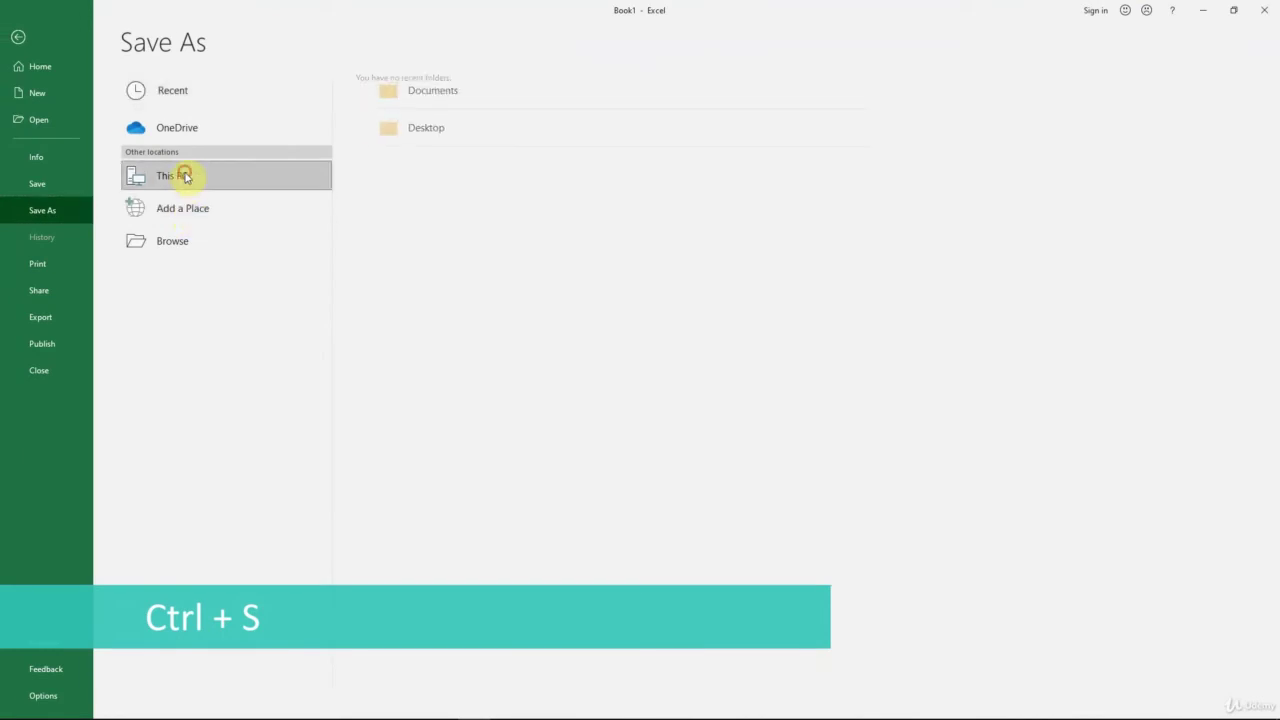
pyautogui.click(443, 89)
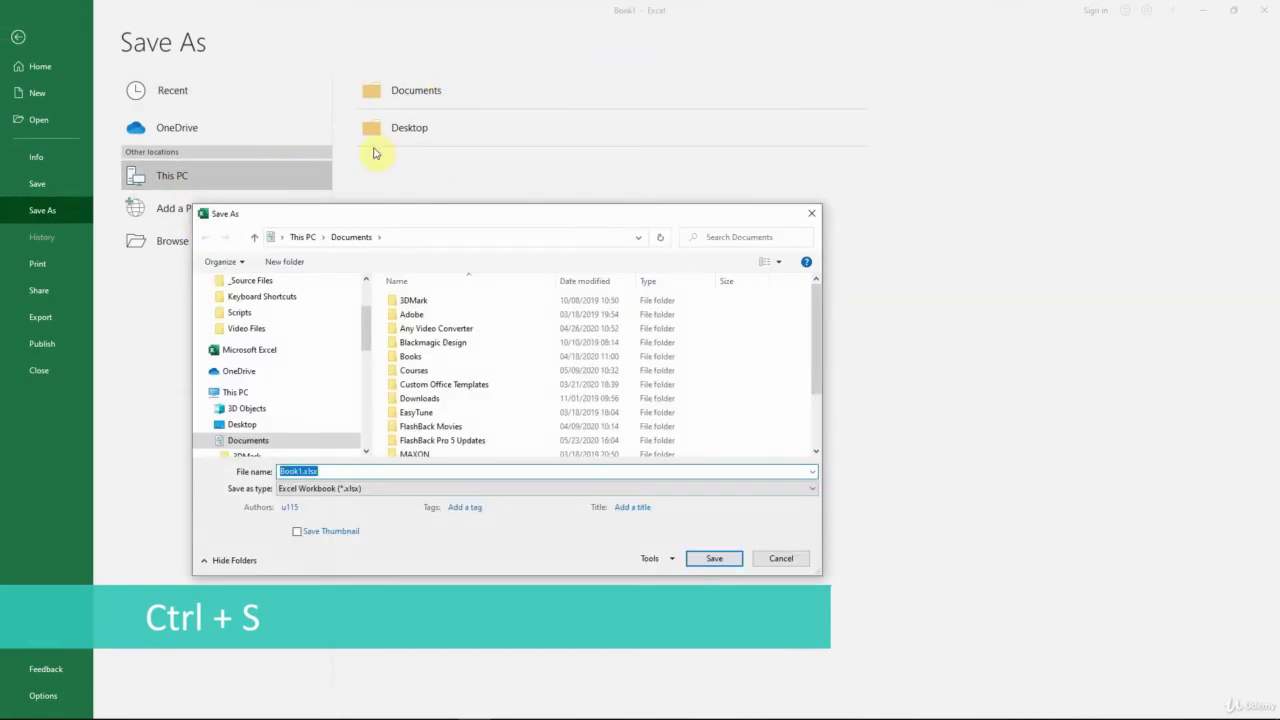
pyautogui.click(285, 296)
pyautogui.doubleClick(288, 471)
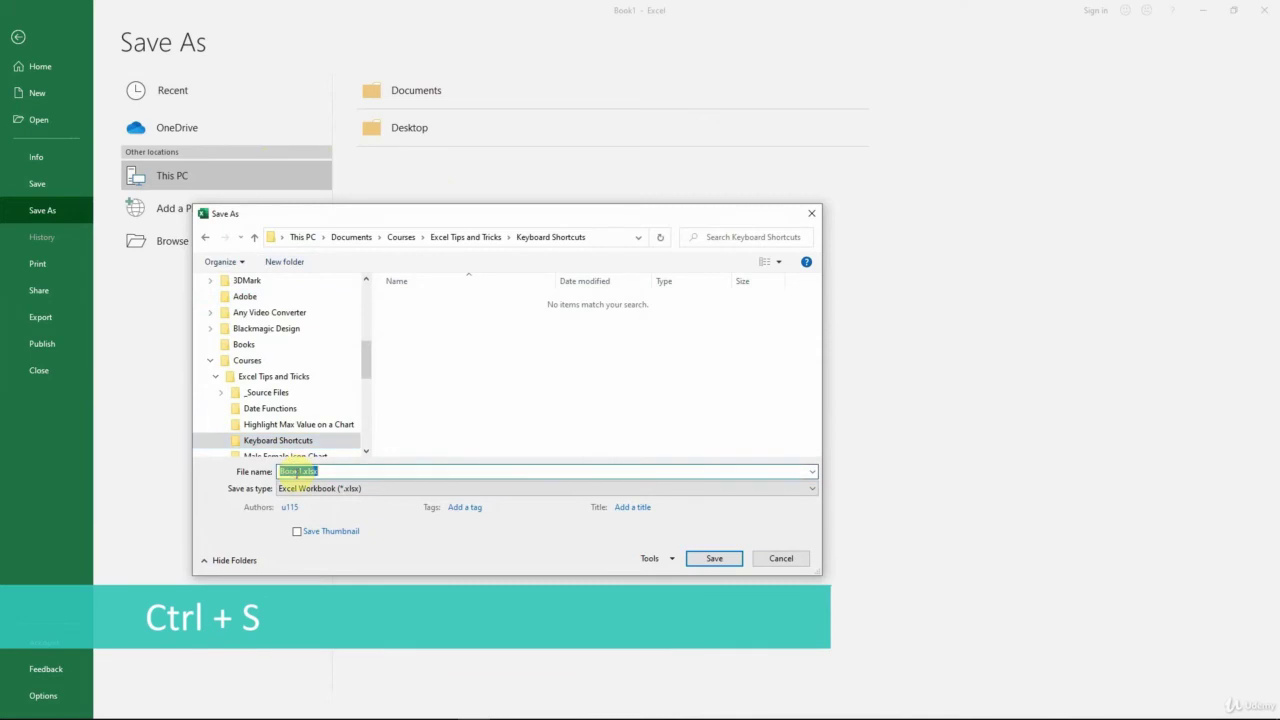
pyautogui.write('Keyboard Shortcuts')
pyautogui.click(714, 558)
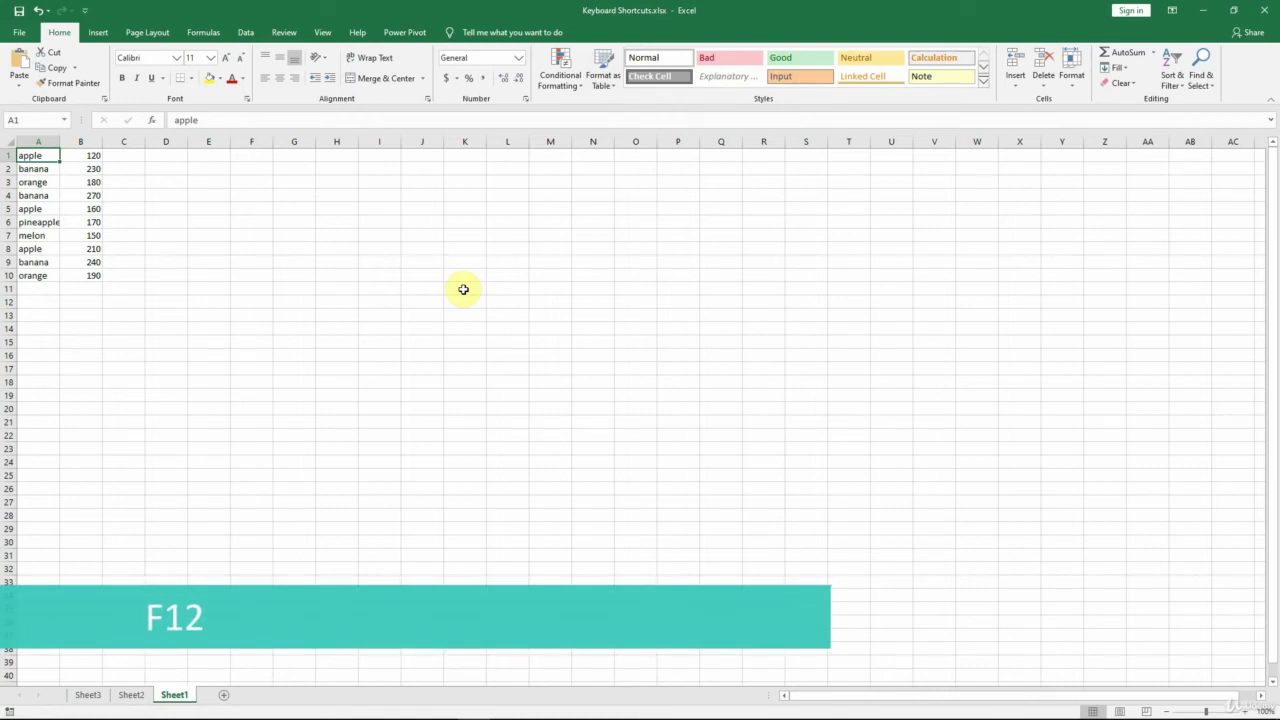
# Show the Save As dialog and cancel it, and view the print preview of Sheet1 before returning to the worksheet.
pyautogui.press('F12')
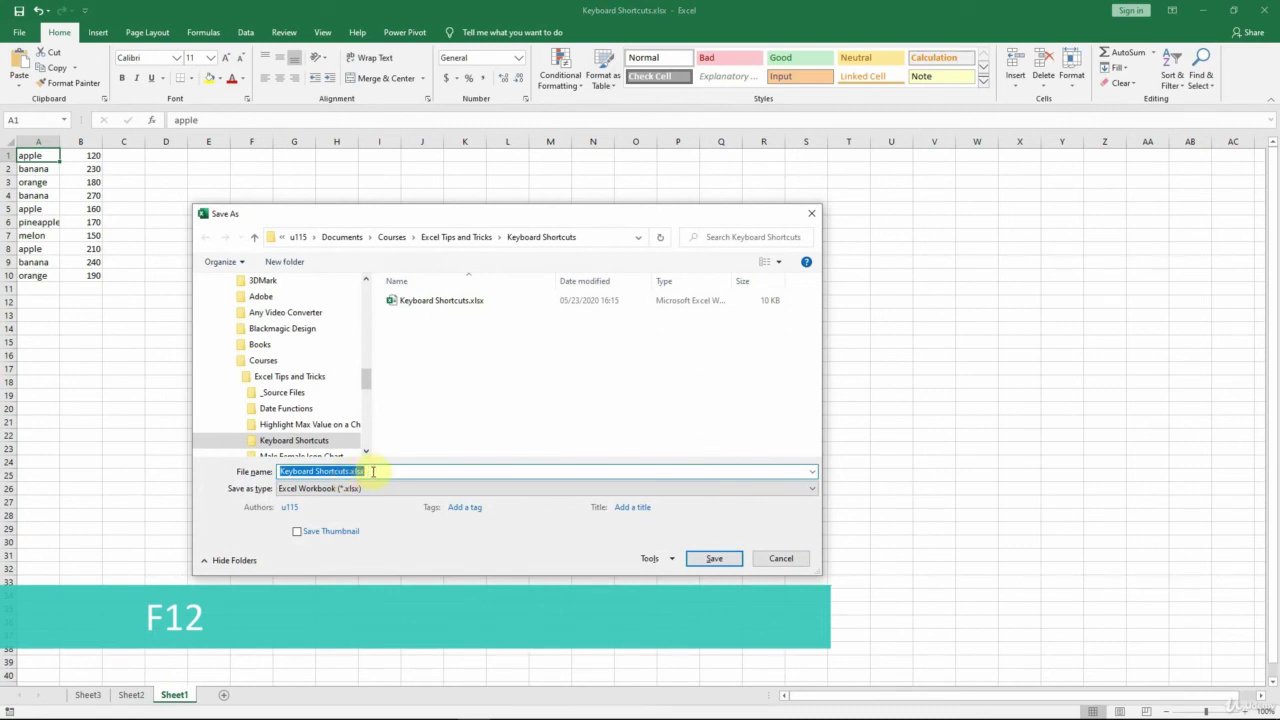
pyautogui.click(779, 561)
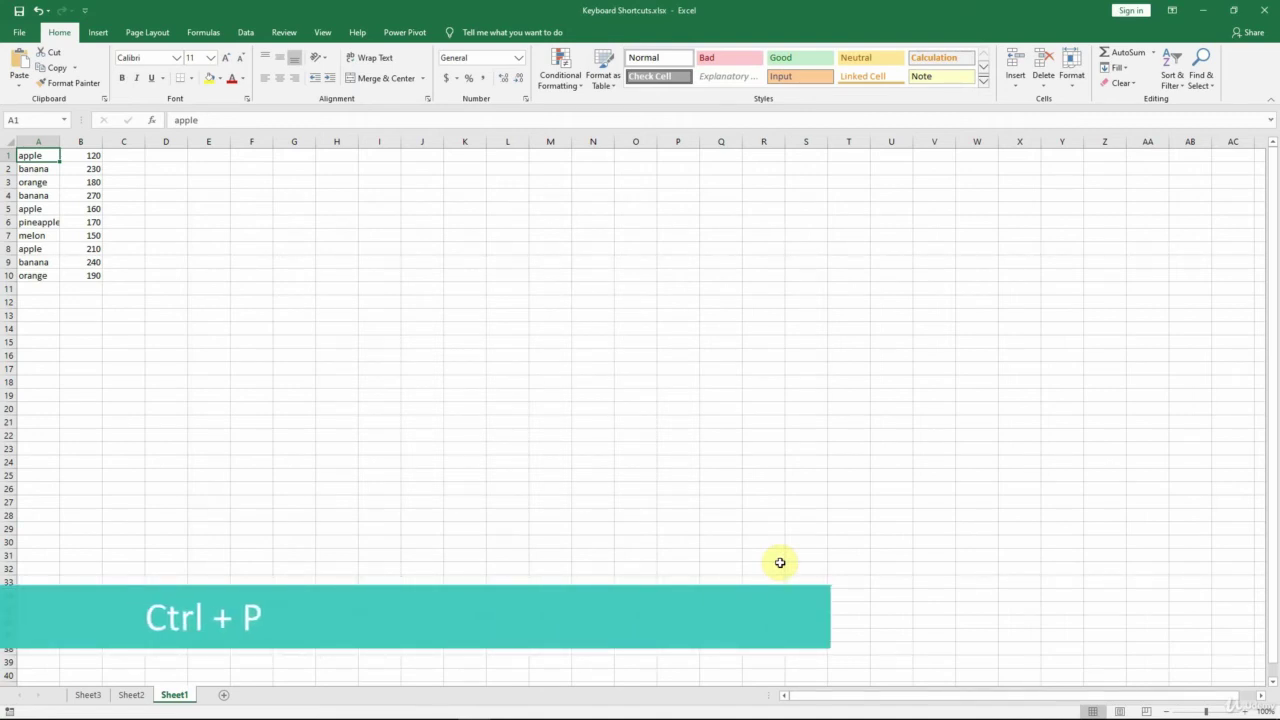
pyautogui.hotkey('ctrl', 'p')
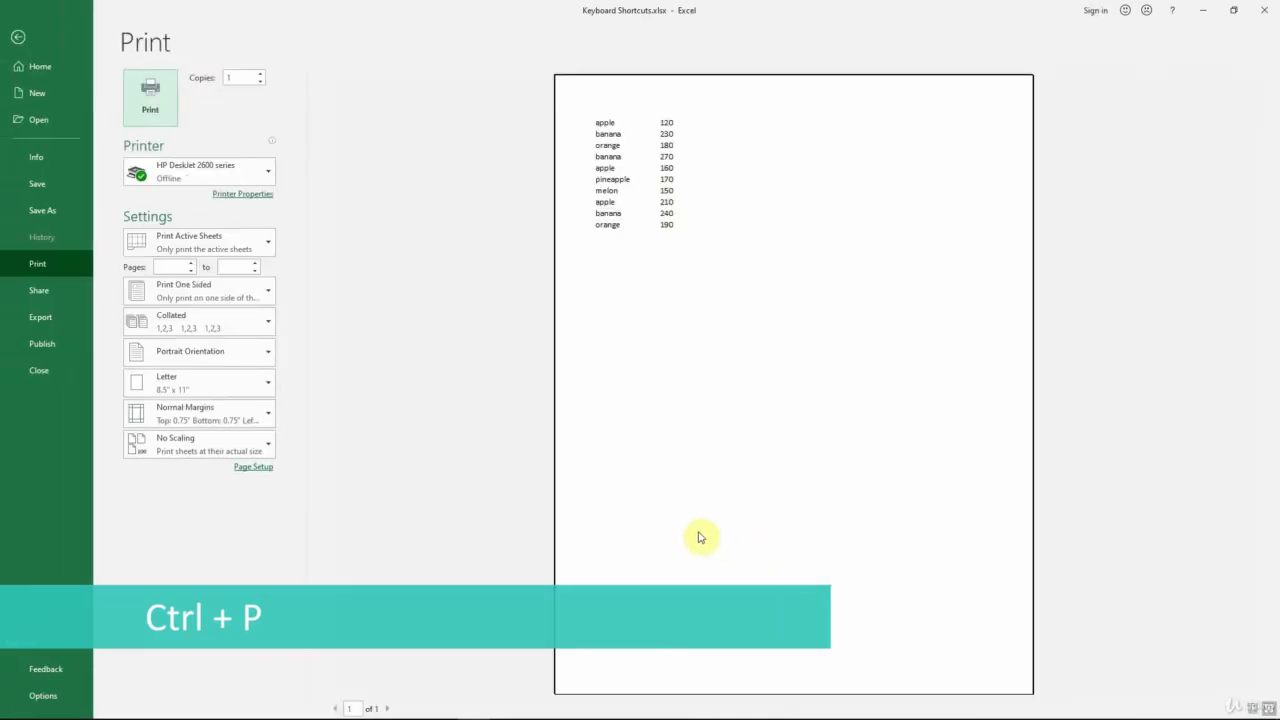
pyautogui.click(20, 37)
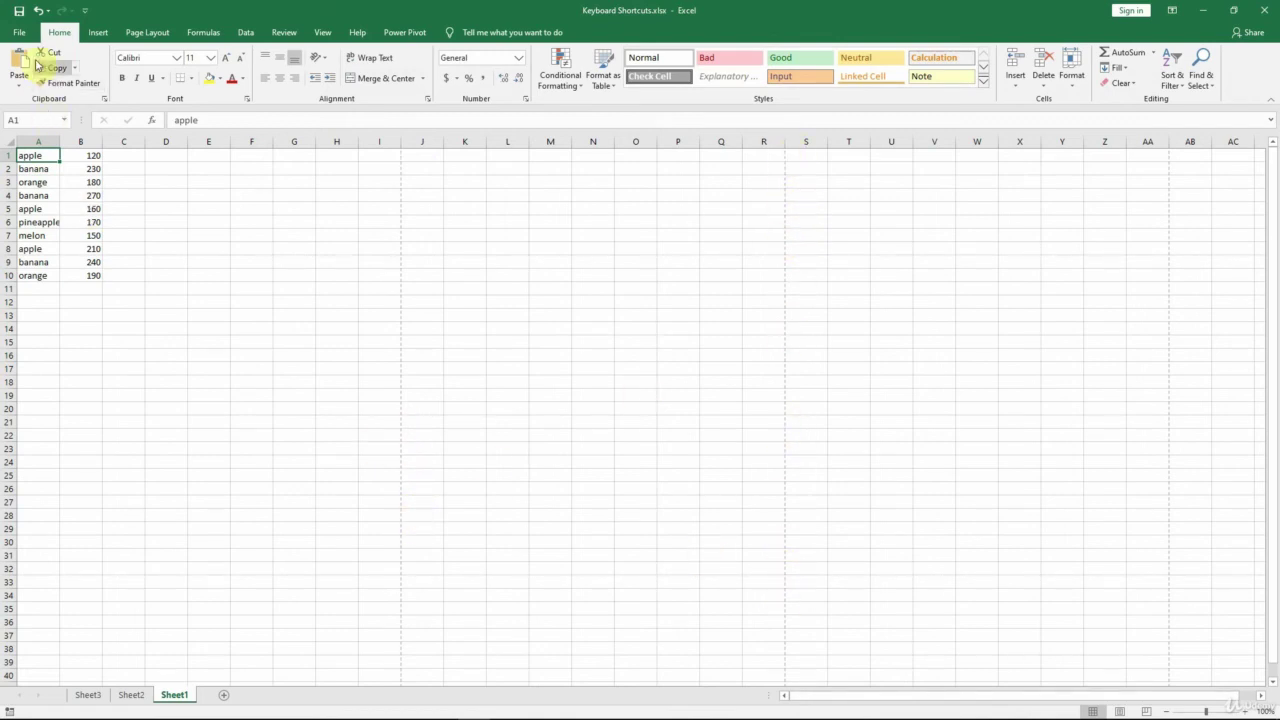
# Examine the "Show page breaks" setting in Excel's advanced display options for Sheet1, and close the options without changes.
pyautogui.click(17, 34)
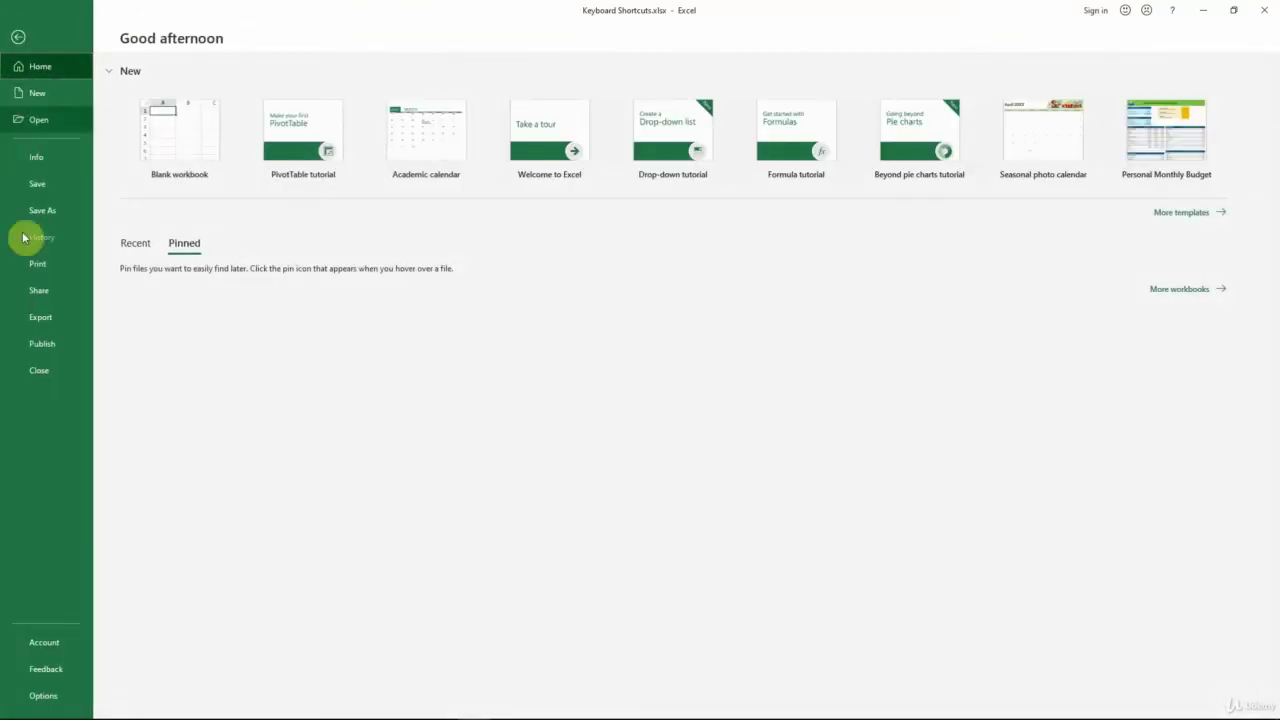
pyautogui.click(44, 695)
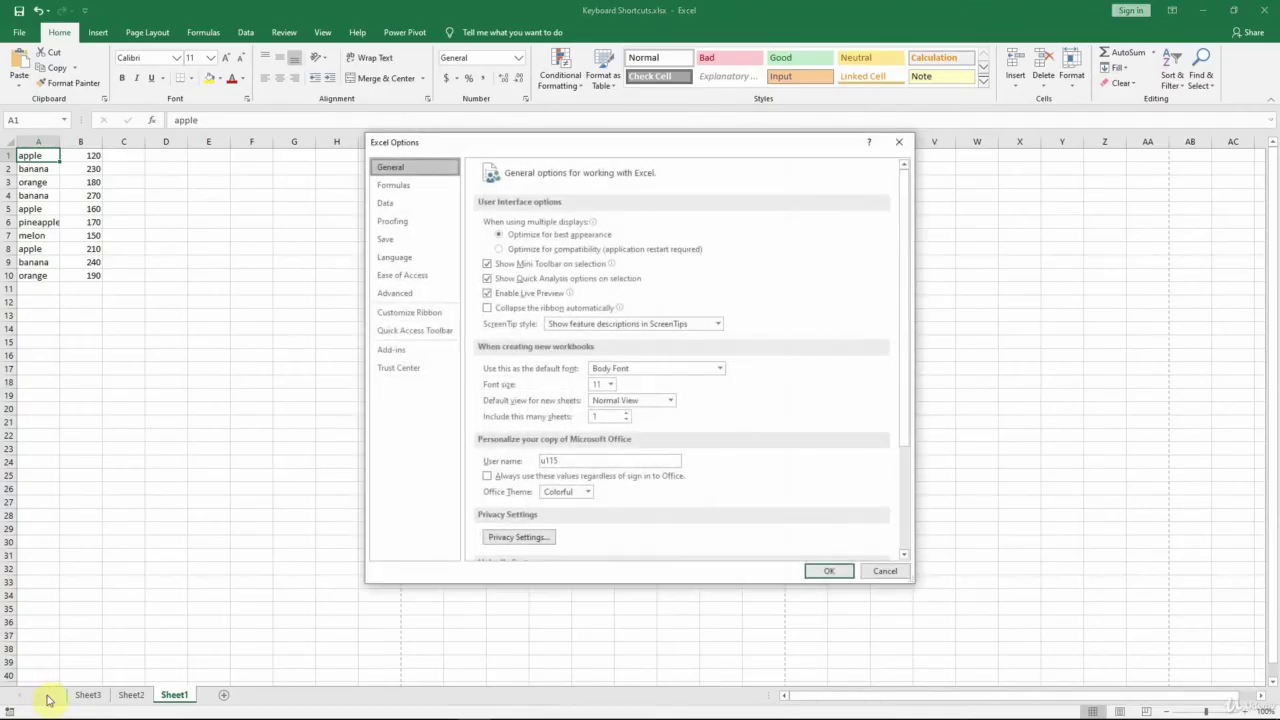
pyautogui.click(380, 293)
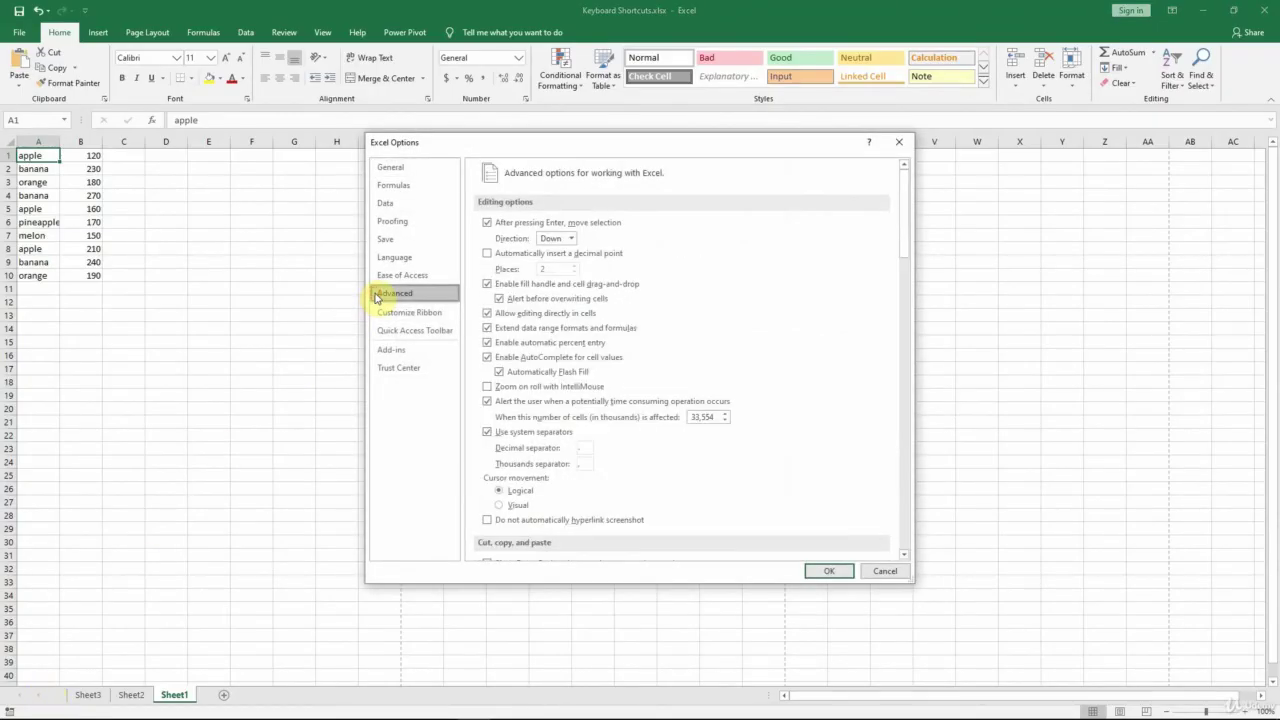
pyautogui.moveTo(903, 229); pyautogui.dragTo(920, 471)
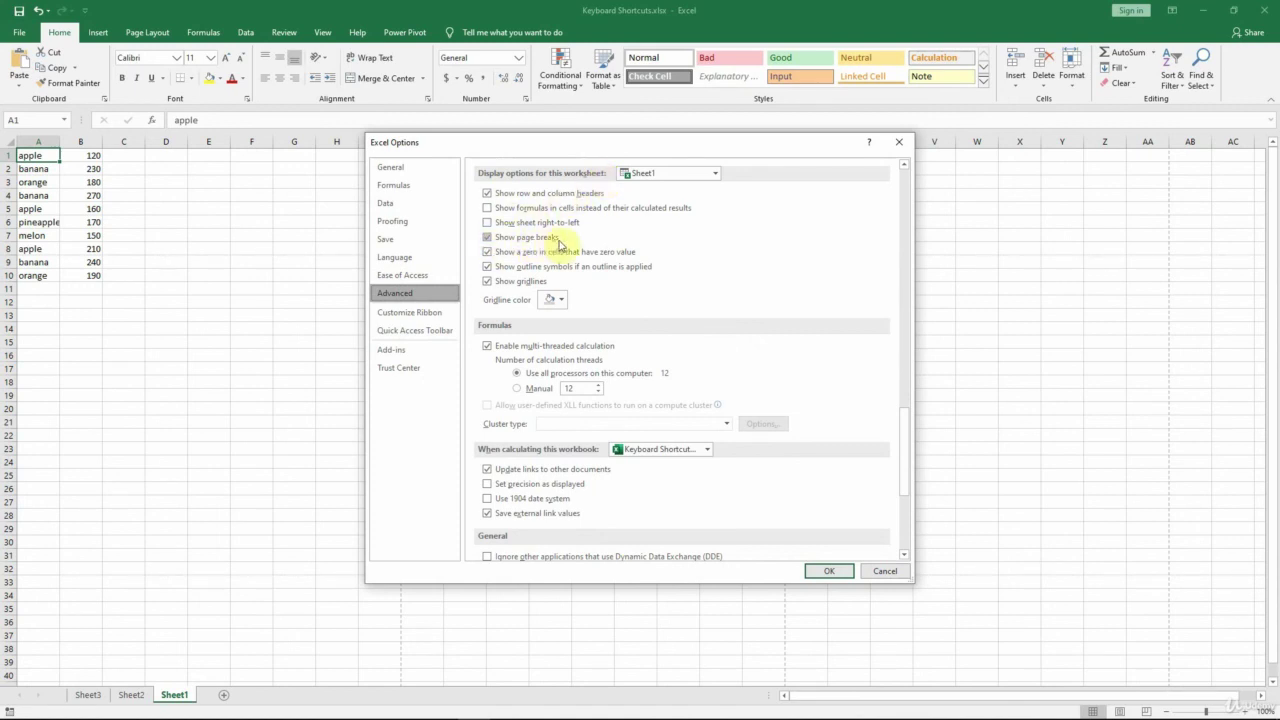
pyautogui.click(872, 572)
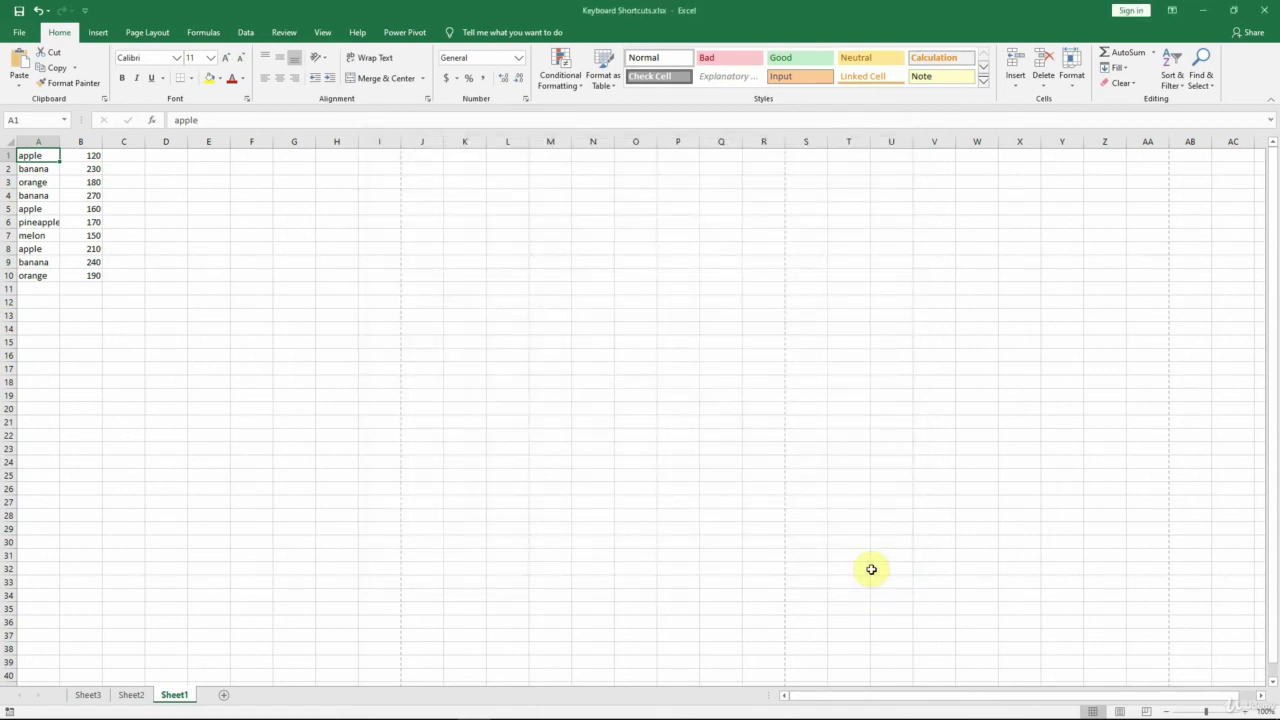